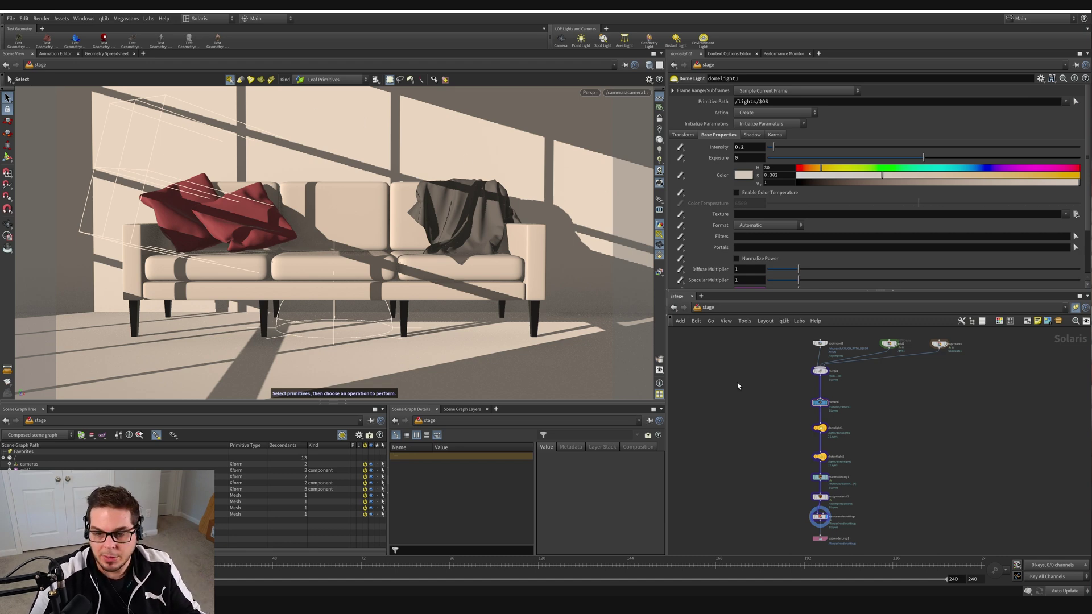
# Change the workspace layout to Build and go to the obj network containing the couch
pyautogui.click(214, 19)
pyautogui.click(199, 38)
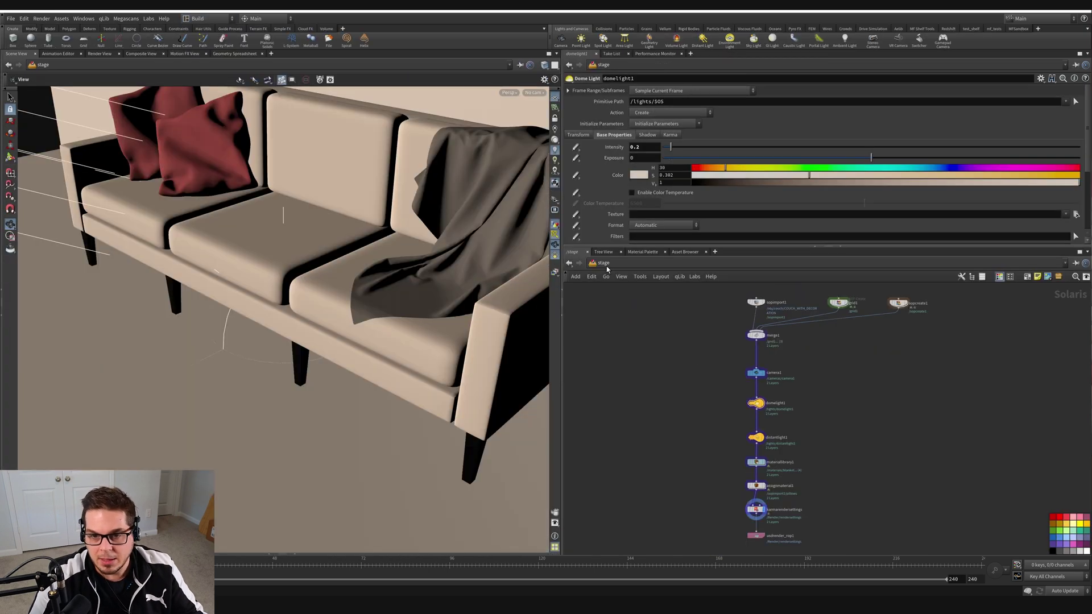
pyautogui.click(606, 268)
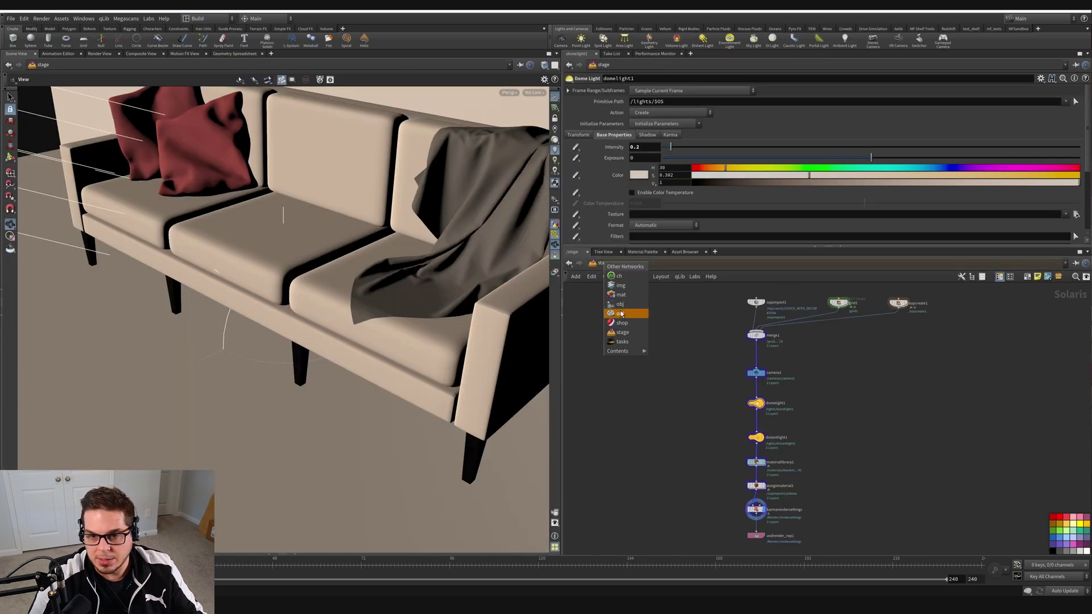
pyautogui.click(606, 275)
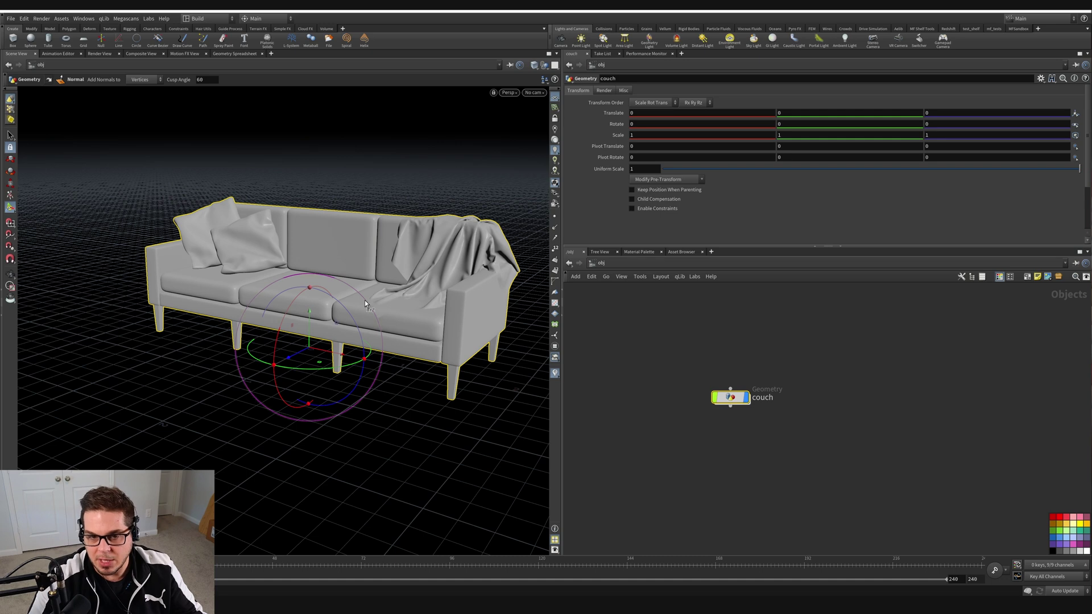
pyautogui.moveTo(364, 300); pyautogui.dragTo(426, 302)
pyautogui.moveTo(404, 318); pyautogui.dragTo(414, 320, button='middle')
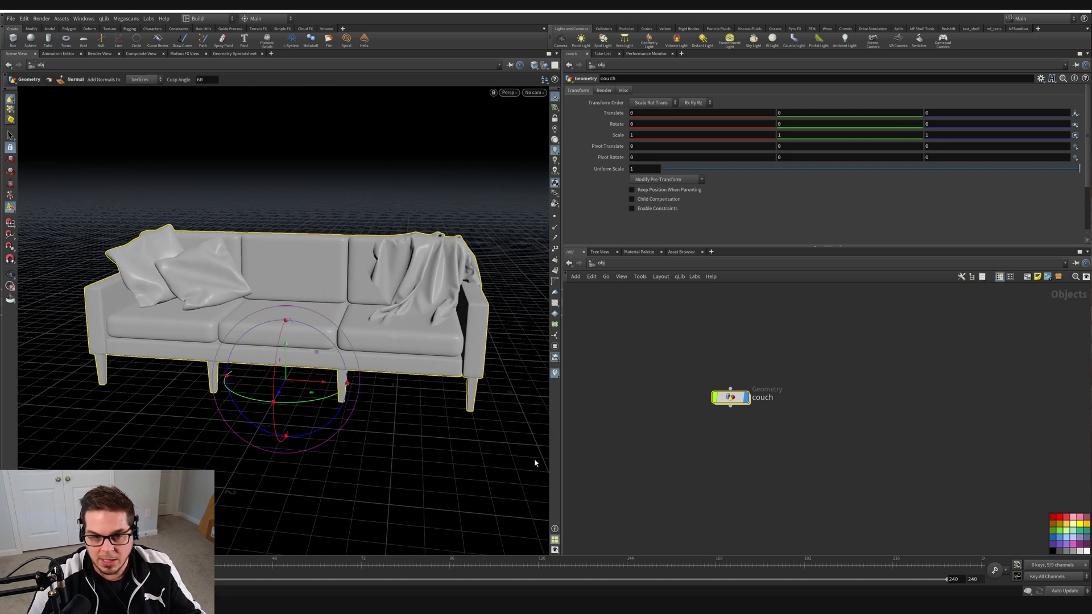
# Duplicate the couch geometry object beside the original and hide the original
pyautogui.click(738, 447)
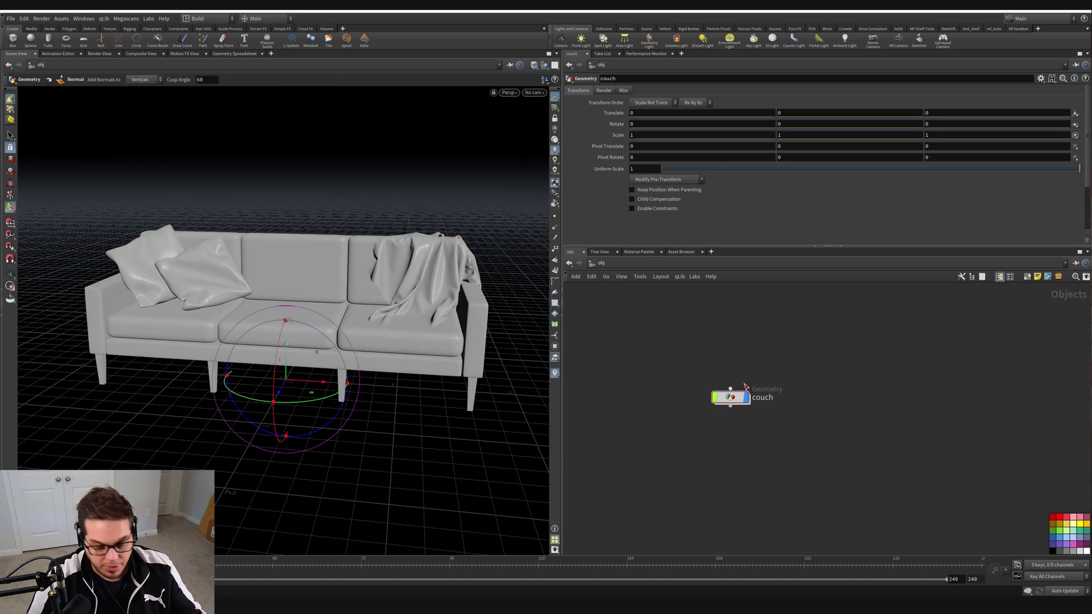
pyautogui.keyDown('alt'); pyautogui.moveTo(733, 398); pyautogui.dragTo(867, 397); pyautogui.keyUp('alt')
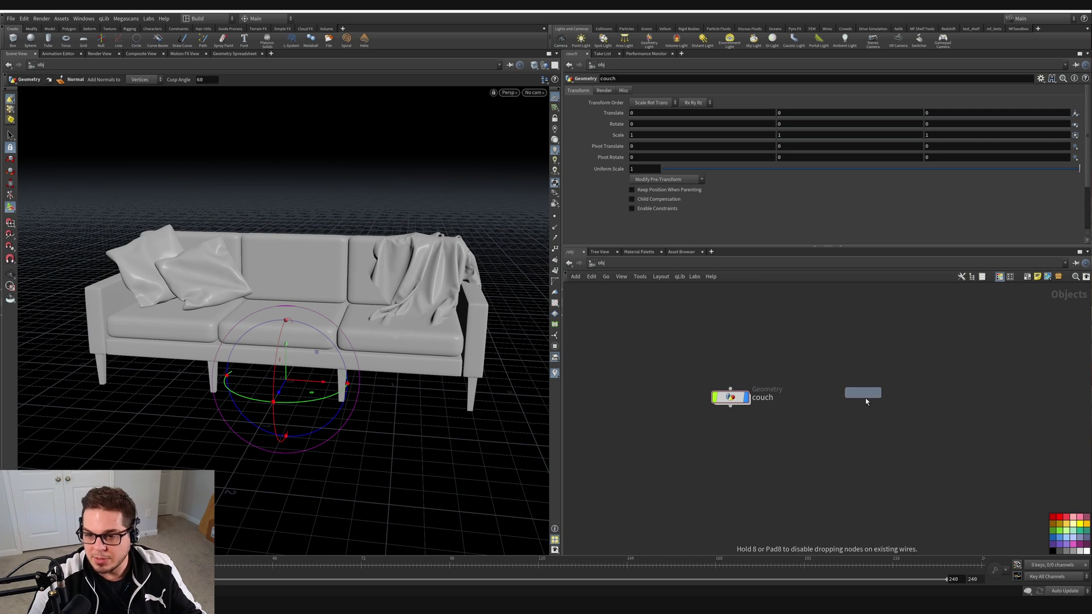
pyautogui.click(866, 402)
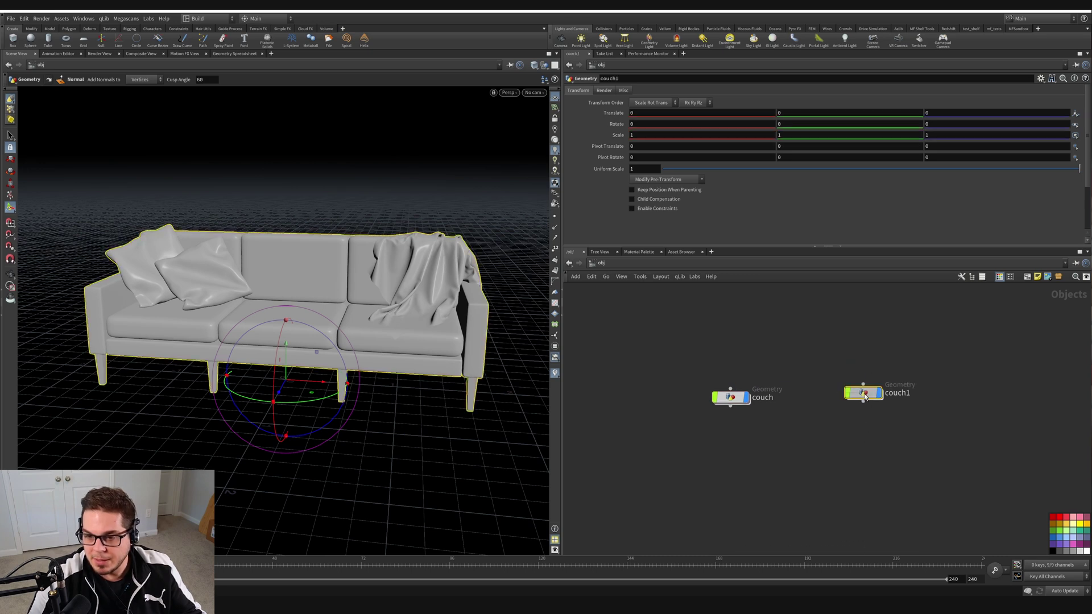
pyautogui.click(731, 397)
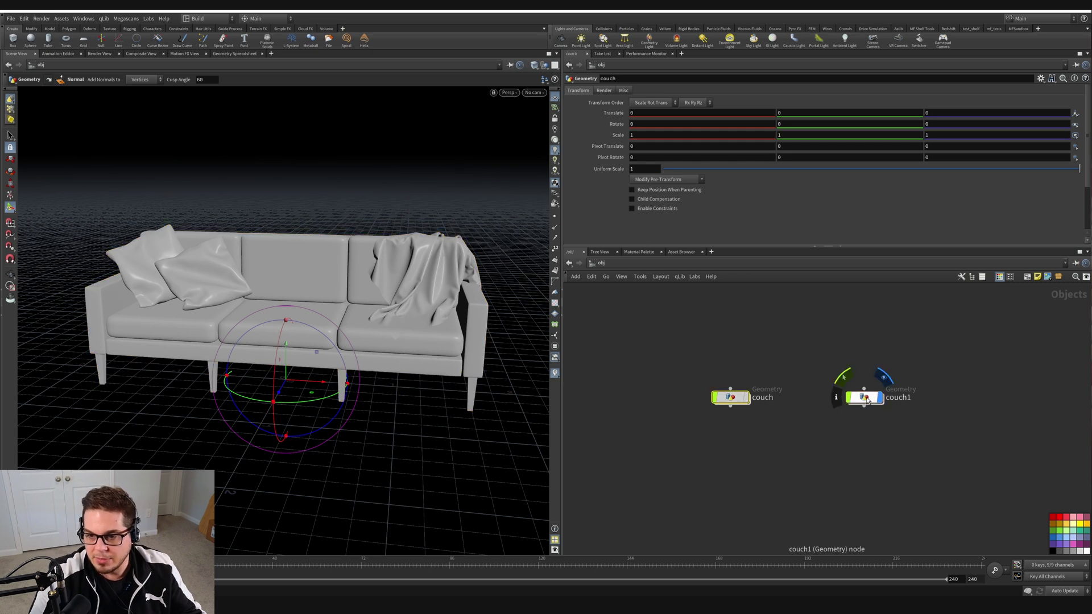
# Enter the duplicated couch object and display its COUCH null without the pillows and blanket
pyautogui.doubleClick(866, 400)
pyautogui.scroll(6, 881, 435)
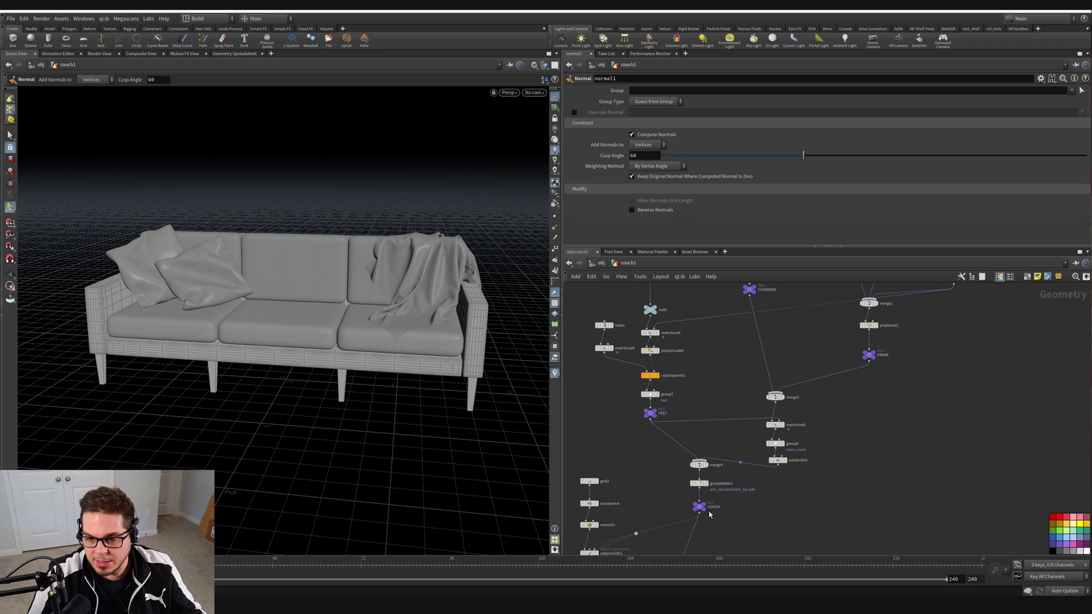
pyautogui.scroll(1, 709, 514)
pyautogui.click(699, 506)
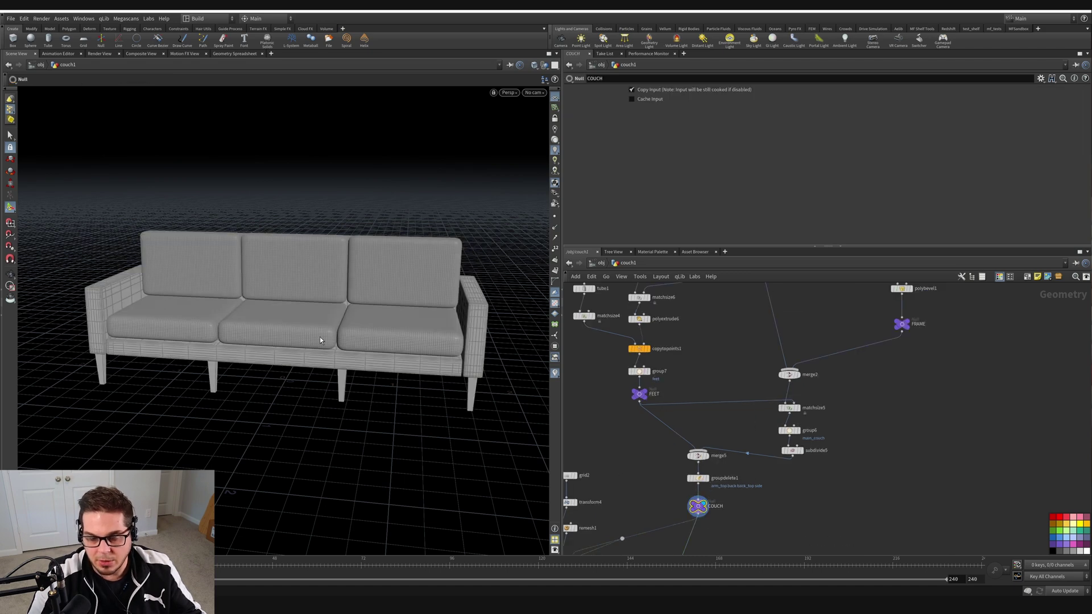
# Delete all the decoration nodes beyond the COUCH null, including the COUCH_WITH_DECORATION output
pyautogui.scroll(-4, 586, 363)
pyautogui.moveTo(585, 363); pyautogui.dragTo(651, 469)
pyautogui.moveTo(730, 466); pyautogui.dragTo(759, 447, button='middle')
pyautogui.scroll(4, 629, 464)
pyautogui.scroll(-1, 758, 446)
pyautogui.scroll(-3, 801, 483)
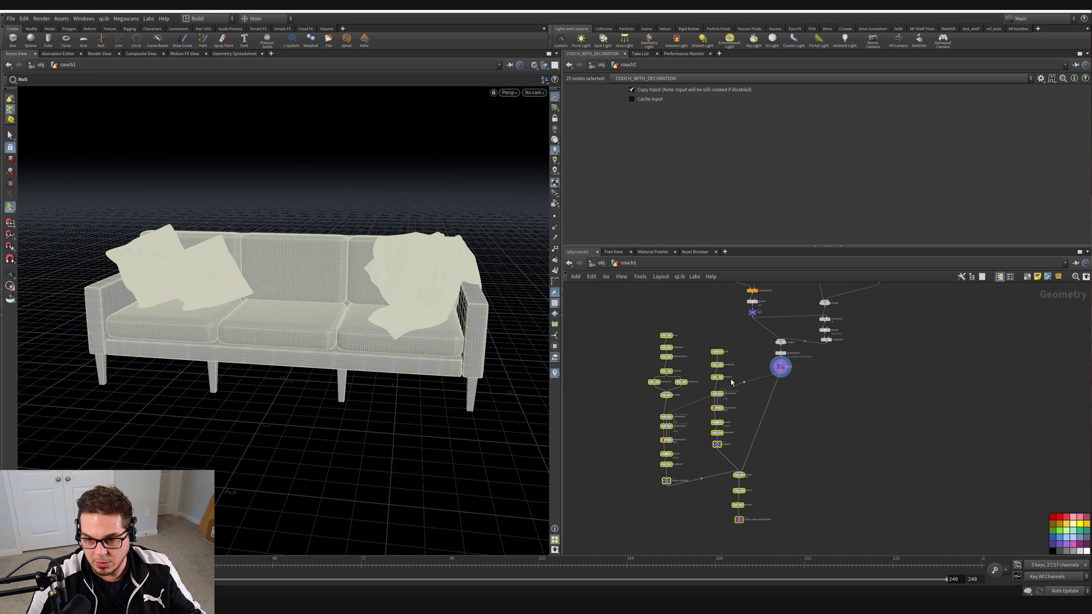
pyautogui.press('Delete')
pyautogui.moveTo(838, 386); pyautogui.dragTo(807, 522, button='middle')
pyautogui.scroll(-3, 818, 500)
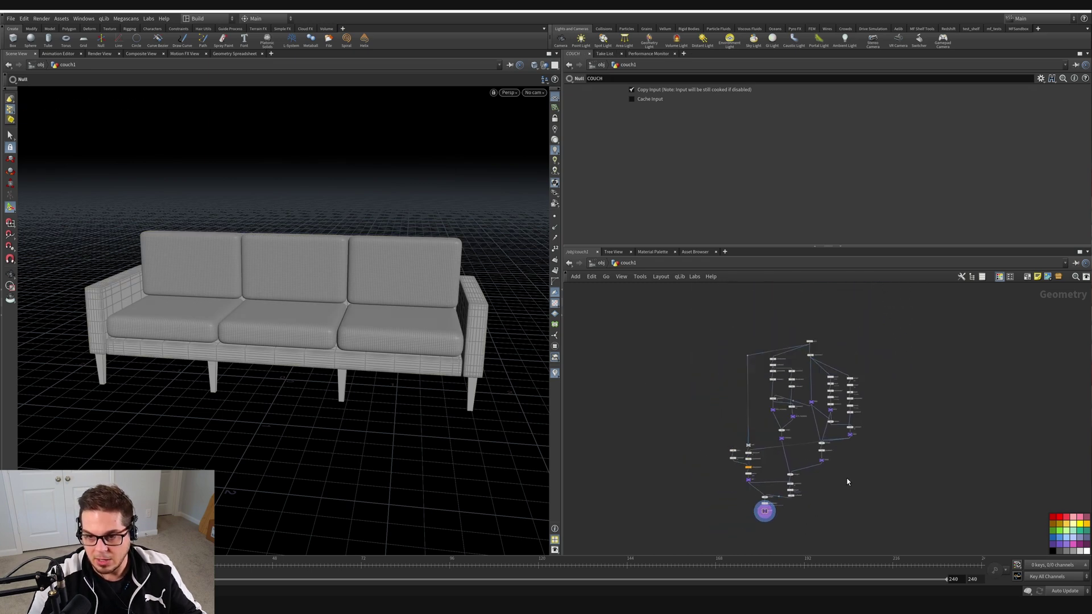
pyautogui.scroll(1, 847, 481)
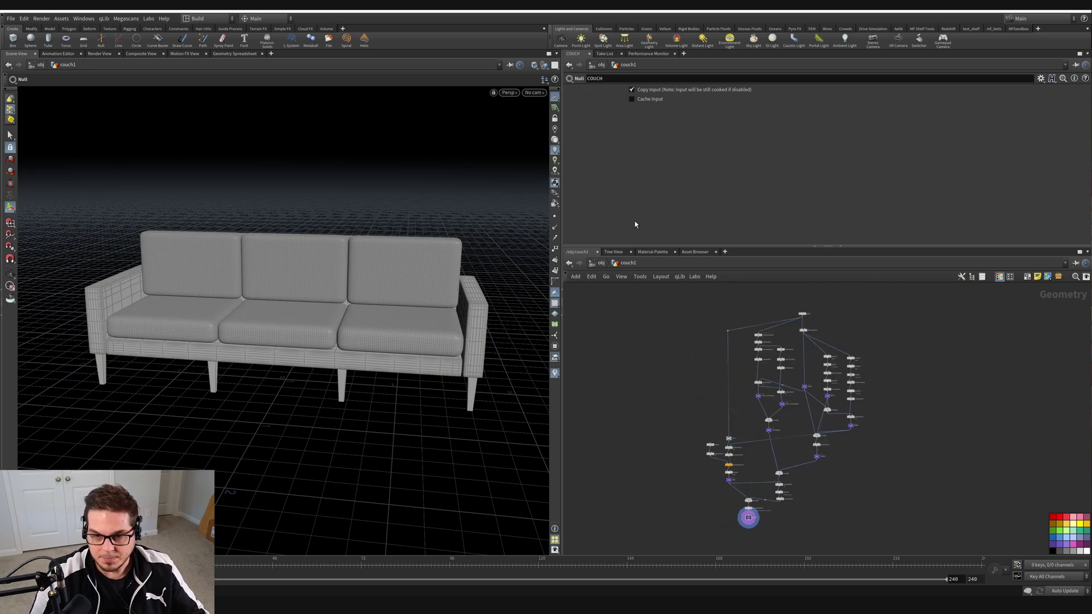
pyautogui.moveTo(638, 246); pyautogui.dragTo(638, 232)
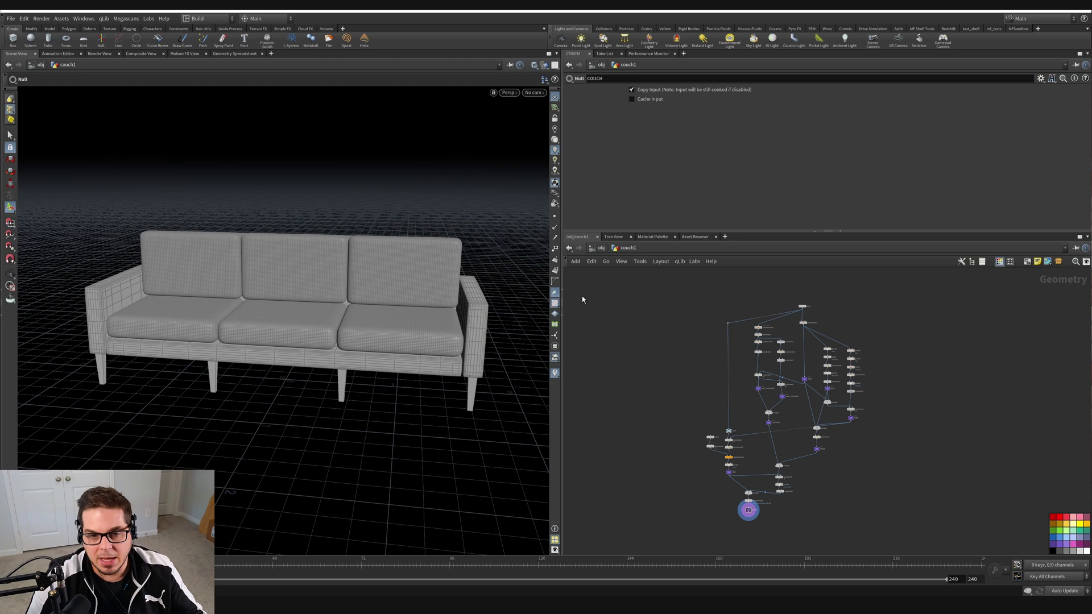
# Copy the entire couch node network, paste it beside the original, and select the copy's COUCH1 null
pyautogui.moveTo(671, 278); pyautogui.dragTo(921, 509)
pyautogui.moveTo(921, 510); pyautogui.dragTo(764, 487, button='middle')
pyautogui.hotkey('ctrl', 'c')
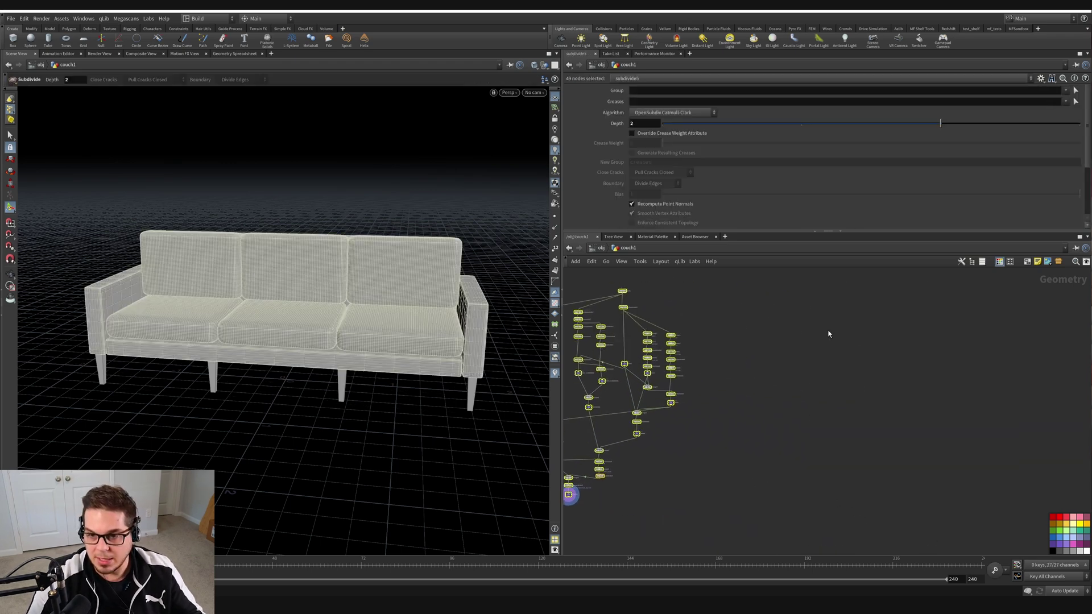
pyautogui.click(829, 334)
pyautogui.hotkey('ctrl', 'v')
pyautogui.click(788, 438)
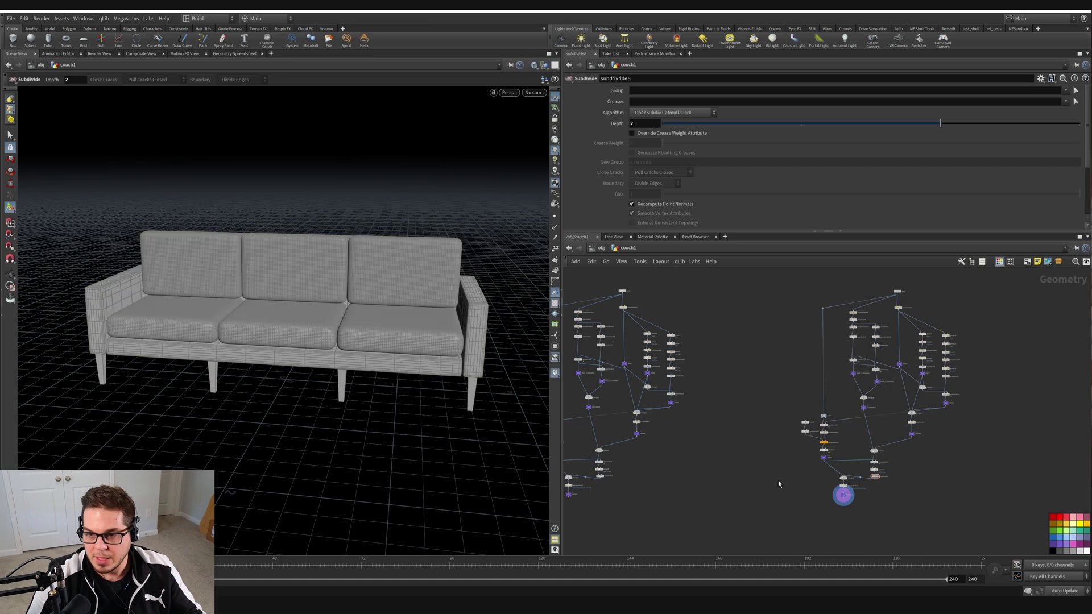
pyautogui.click(844, 493)
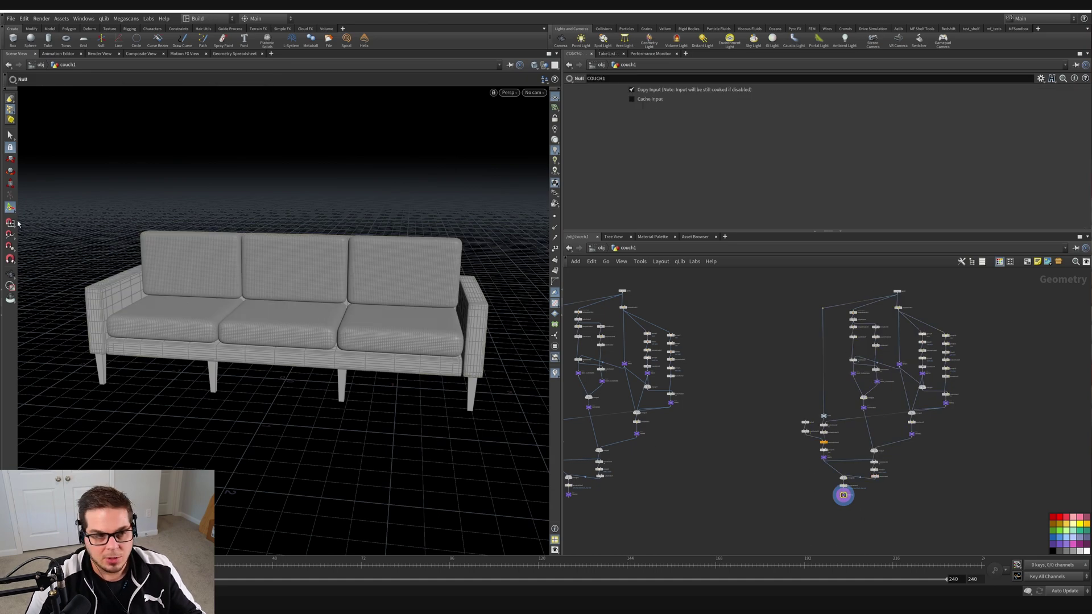
# Append a Transform to COUCH1, moving the copied couch about -2 in X and 2 in Z and rotating it about 73.6 degrees in Y
pyautogui.press('Tab')
pyautogui.write('trans')
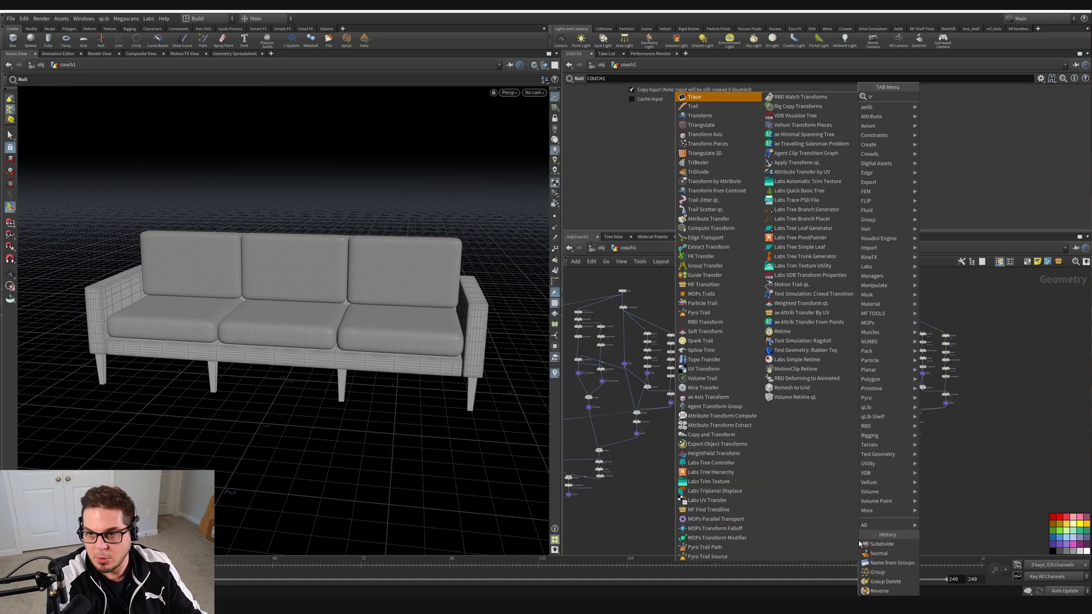
pyautogui.press('Return')
pyautogui.click(842, 516)
pyautogui.scroll(4, 846, 501)
pyautogui.moveTo(840, 493); pyautogui.dragTo(838, 527)
pyautogui.click(844, 531)
pyautogui.scroll(-4, 288, 347)
pyautogui.moveTo(288, 367); pyautogui.dragTo(130, 364)
pyautogui.scroll(-3, 695, 538)
# Add a Merge node combining the original COUCH null with the transformed copy, and display it
pyautogui.press('Tab')
pyautogui.write('mer')
pyautogui.press('Return')
pyautogui.click(736, 500)
pyautogui.moveTo(735, 501); pyautogui.dragTo(772, 485, button='middle')
pyautogui.moveTo(593, 424); pyautogui.dragTo(955, 472)
pyautogui.click(933, 461)
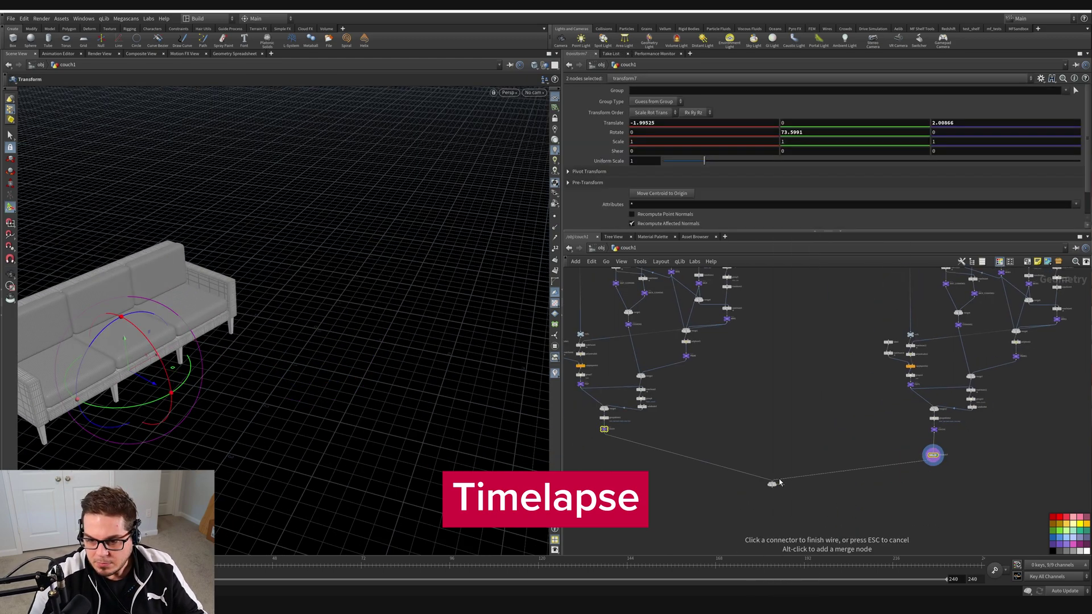
pyautogui.click(772, 482)
pyautogui.scroll(3, 774, 485)
pyautogui.click(777, 493)
# Shorten the copied couch to a two-seater and display both couches through the Merge node
pyautogui.moveTo(976, 416); pyautogui.dragTo(1081, 446)
pyautogui.moveTo(173, 368); pyautogui.dragTo(127, 355)
pyautogui.keyDown('alt'); pyautogui.moveTo(156, 283); pyautogui.dragTo(265, 273, button='middle'); pyautogui.keyUp('alt')
pyautogui.moveTo(967, 273); pyautogui.dragTo(872, 342, button='middle')
pyautogui.click(887, 350)
pyautogui.moveTo(527, 347); pyautogui.dragTo(443, 324)
pyautogui.moveTo(739, 534); pyautogui.dragTo(853, 318, button='middle')
pyautogui.click(777, 384)
pyautogui.click(786, 389)
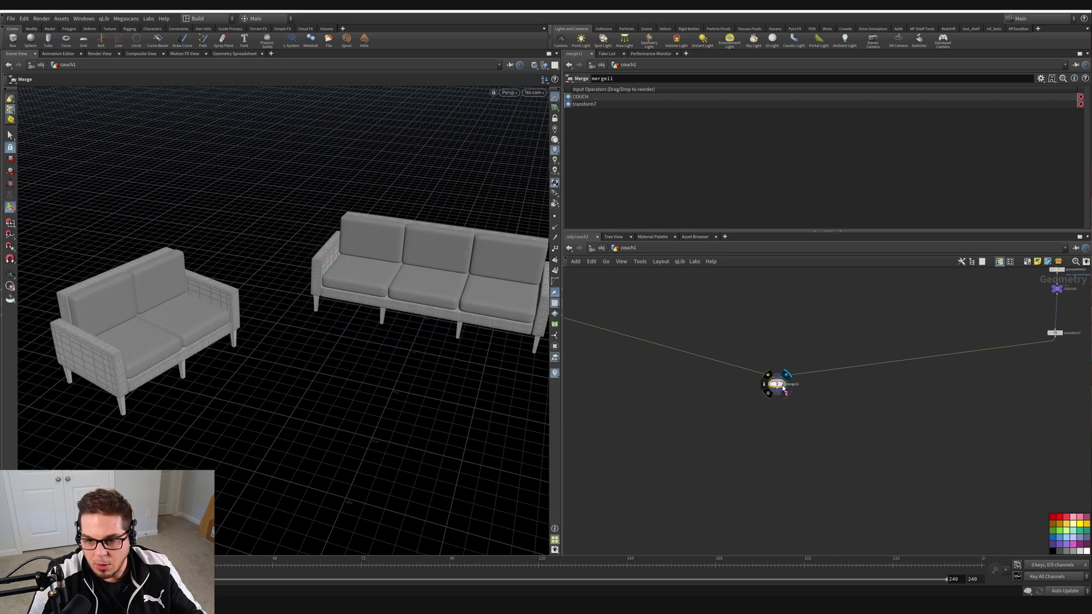
# Examine the two couches in the scene alongside their duplicated node networks
pyautogui.press('h')
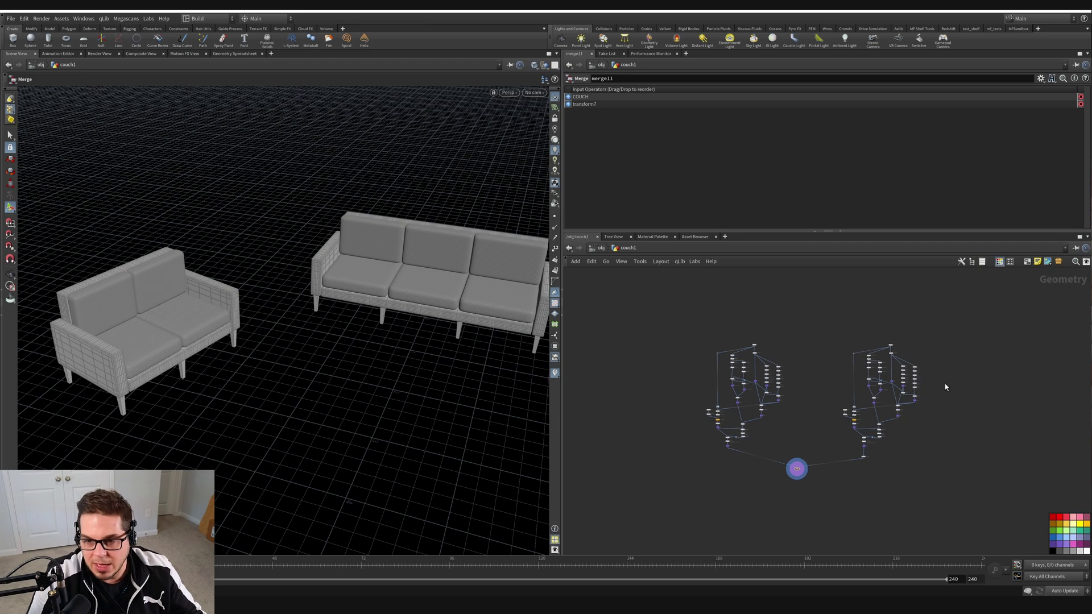
pyautogui.keyDown('alt'); pyautogui.moveTo(373, 358); pyautogui.dragTo(398, 381); pyautogui.keyUp('alt')
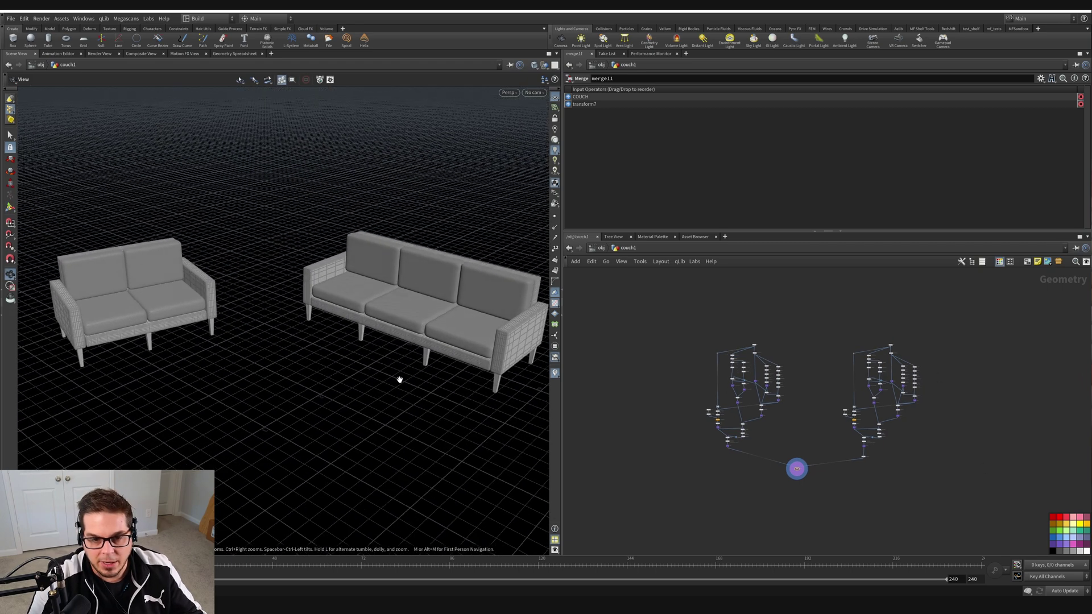
pyautogui.scroll(3, 836, 432)
pyautogui.scroll(-3, 836, 432)
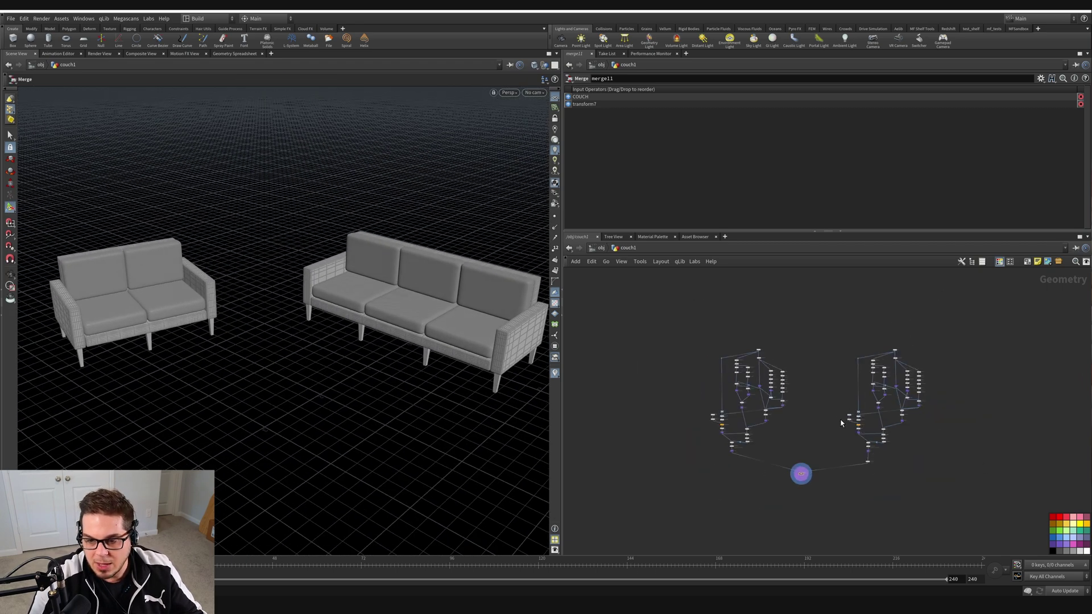
pyautogui.scroll(2, 837, 432)
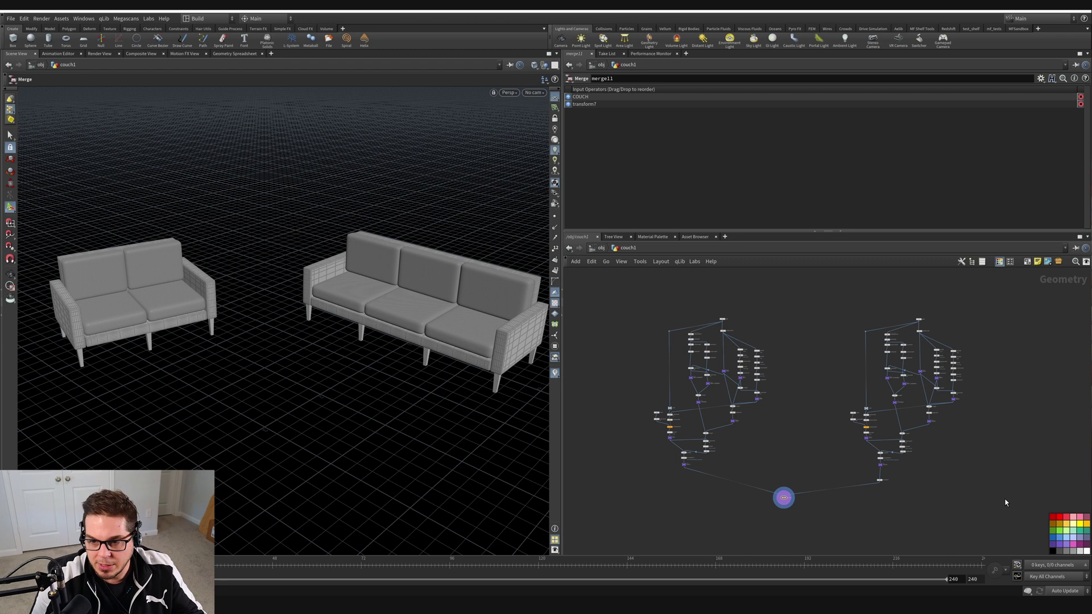
pyautogui.moveTo(1011, 439); pyautogui.dragTo(953, 440, button='middle')
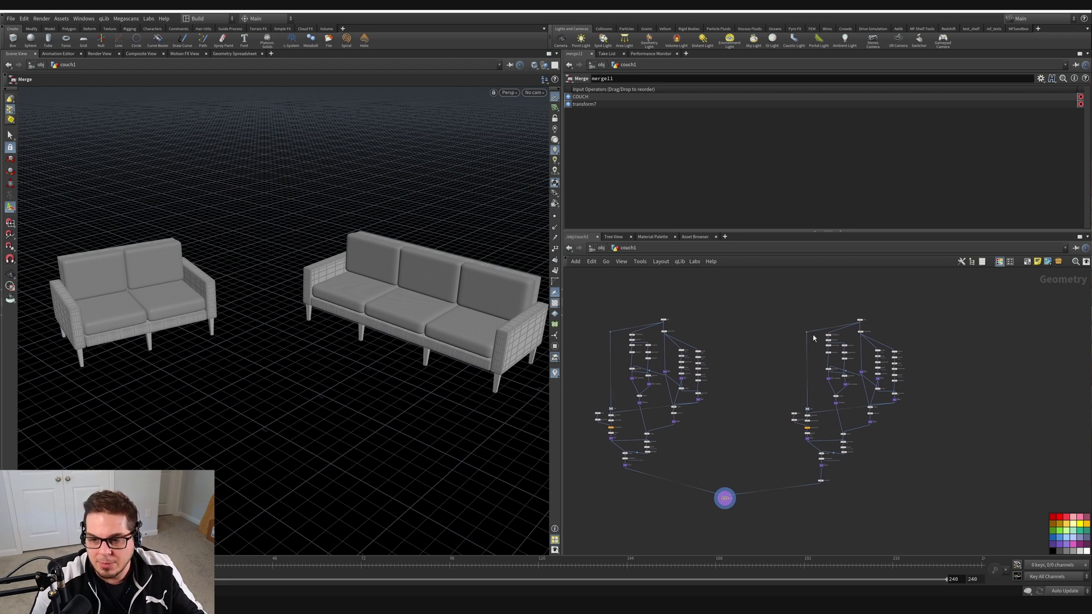
pyautogui.scroll(-2, 739, 357)
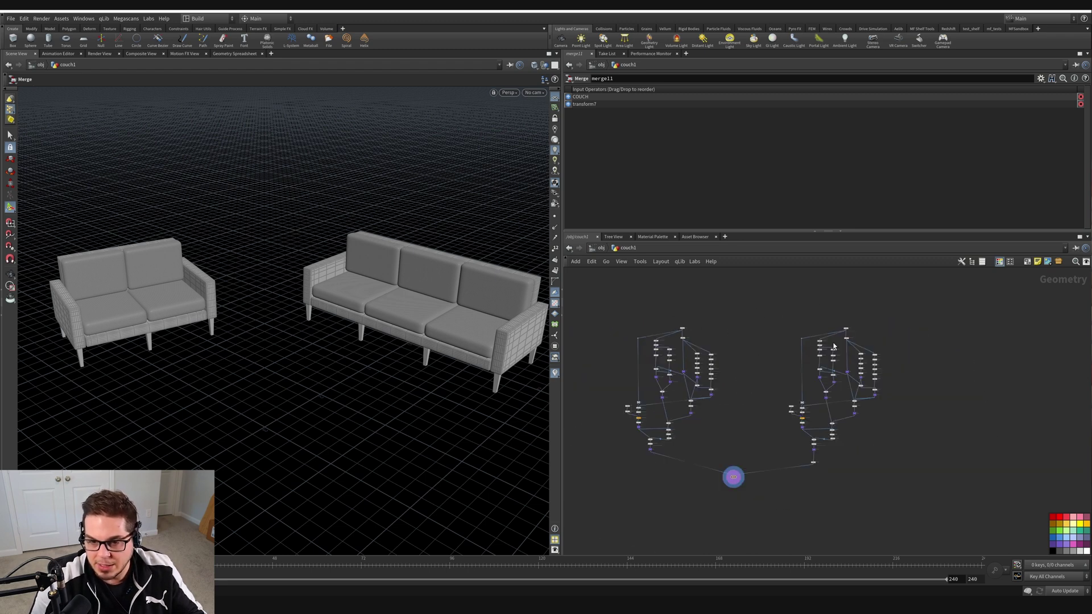
# Delete the copied couch network together with its Transform and Merge nodes
pyautogui.moveTo(924, 309); pyautogui.dragTo(784, 478)
pyautogui.moveTo(775, 506); pyautogui.dragTo(717, 470)
pyautogui.press('Delete')
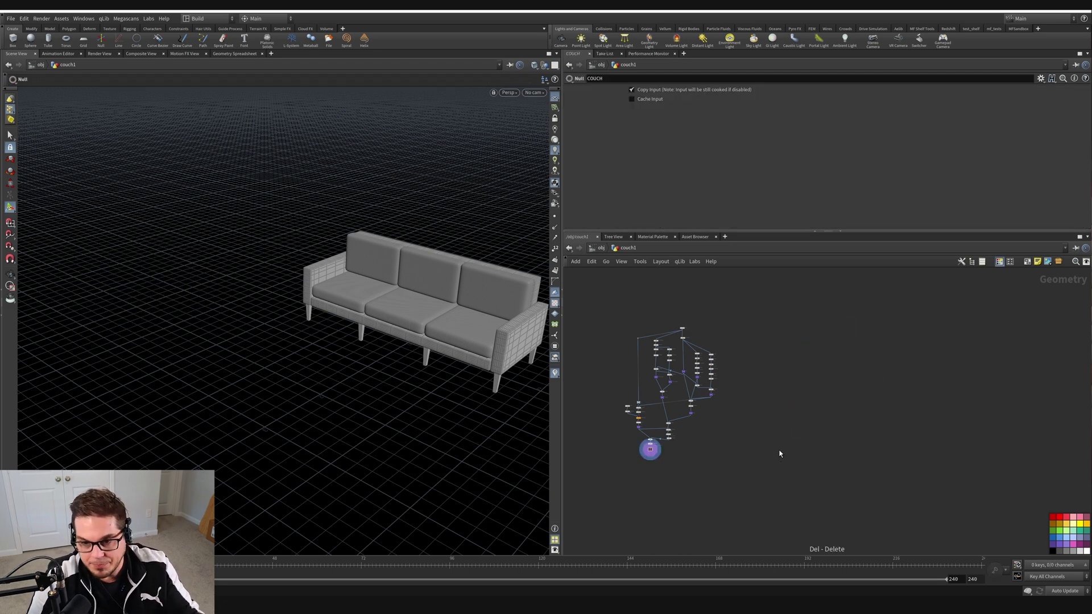
pyautogui.moveTo(774, 440); pyautogui.dragTo(875, 462, button='middle')
pyautogui.scroll(4, 783, 422)
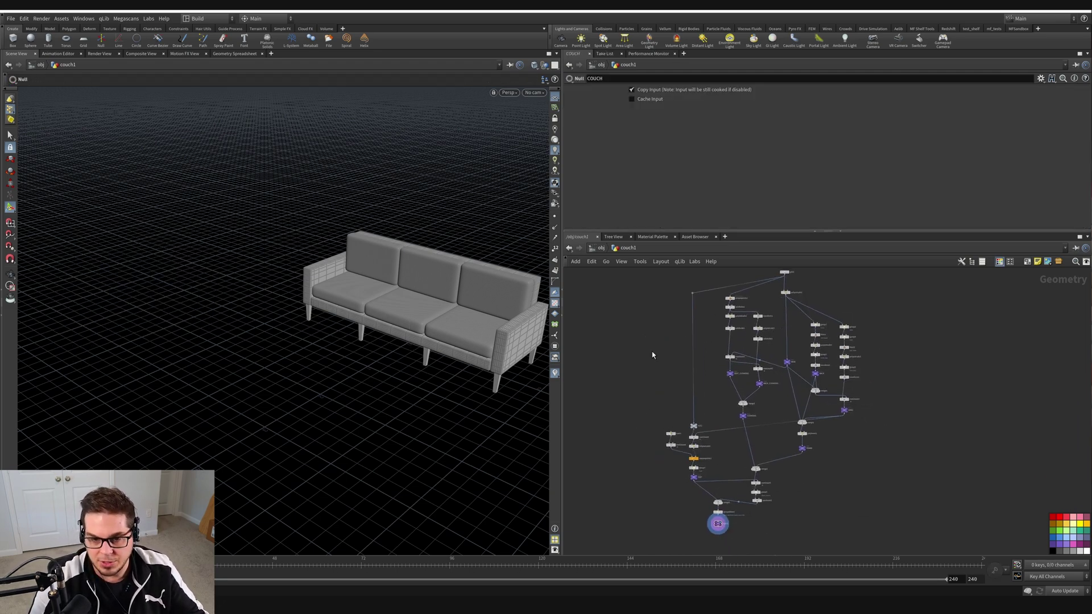
# Set the height of the tube that forms the couch feet to 0.13 and check the shortened feet
pyautogui.keyDown('alt'); pyautogui.moveTo(353, 352); pyautogui.dragTo(405, 307); pyautogui.keyUp('alt')
pyautogui.keyDown('alt'); pyautogui.moveTo(404, 307); pyautogui.dragTo(330, 336, button='middle'); pyautogui.keyUp('alt')
pyautogui.keyDown('alt'); pyautogui.moveTo(329, 337); pyautogui.dragTo(461, 303, button='right'); pyautogui.keyUp('alt')
pyautogui.keyDown('alt'); pyautogui.moveTo(460, 303); pyautogui.dragTo(427, 324, button='middle'); pyautogui.keyUp('alt')
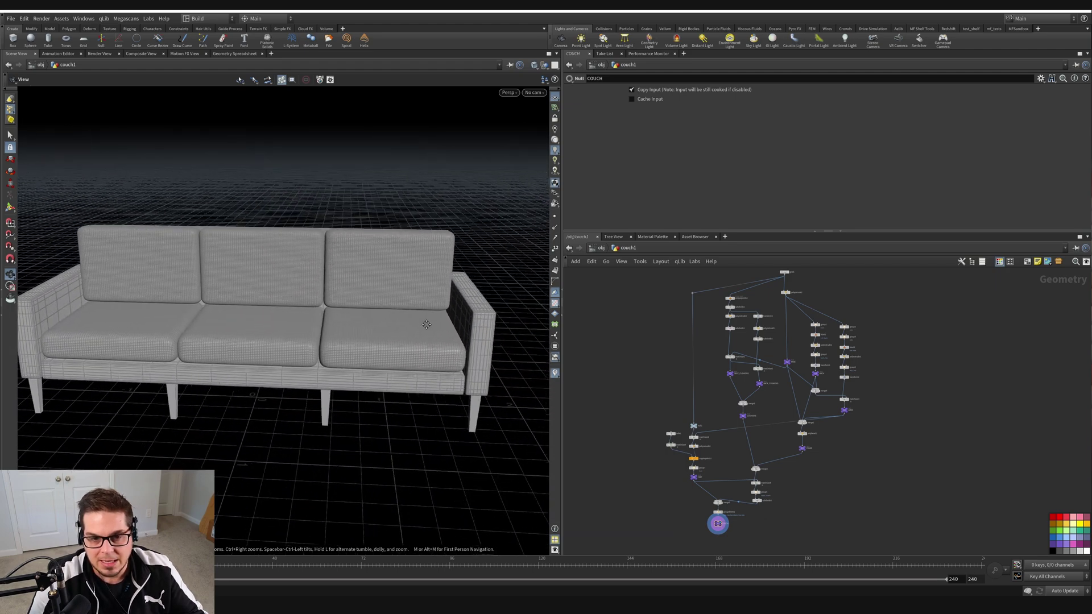
pyautogui.moveTo(427, 324); pyautogui.dragTo(408, 335)
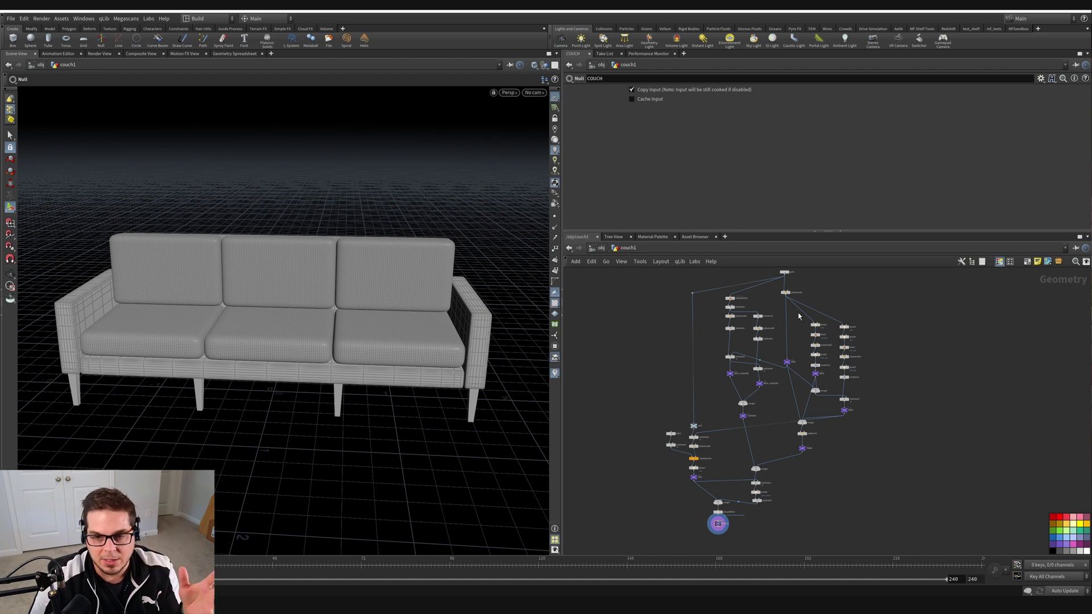
pyautogui.scroll(8, 690, 493)
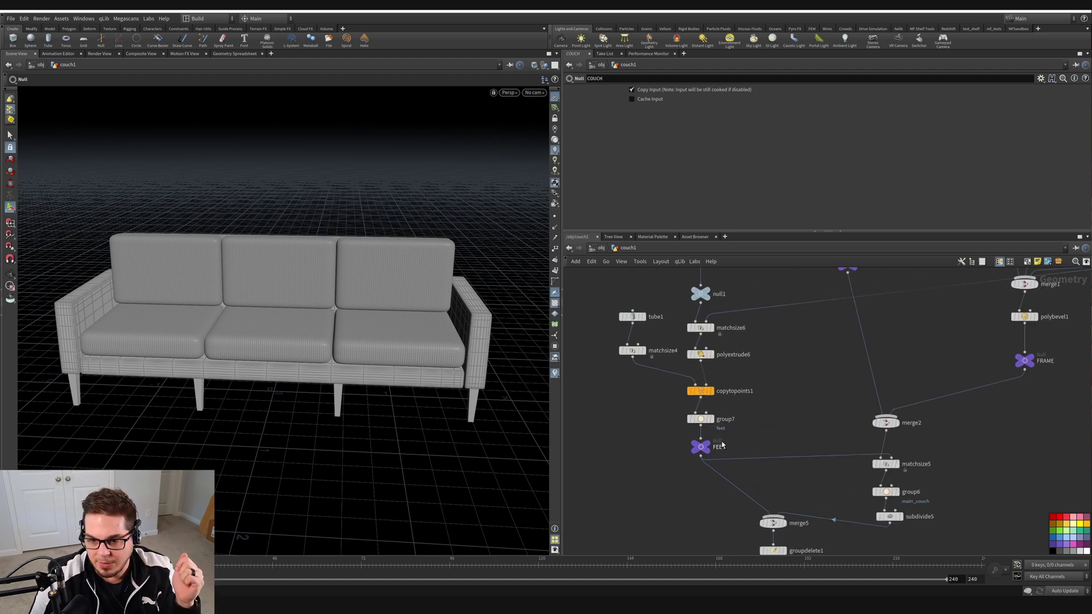
pyautogui.moveTo(620, 372); pyautogui.dragTo(641, 446, button='middle')
pyautogui.moveTo(607, 321); pyautogui.dragTo(685, 370)
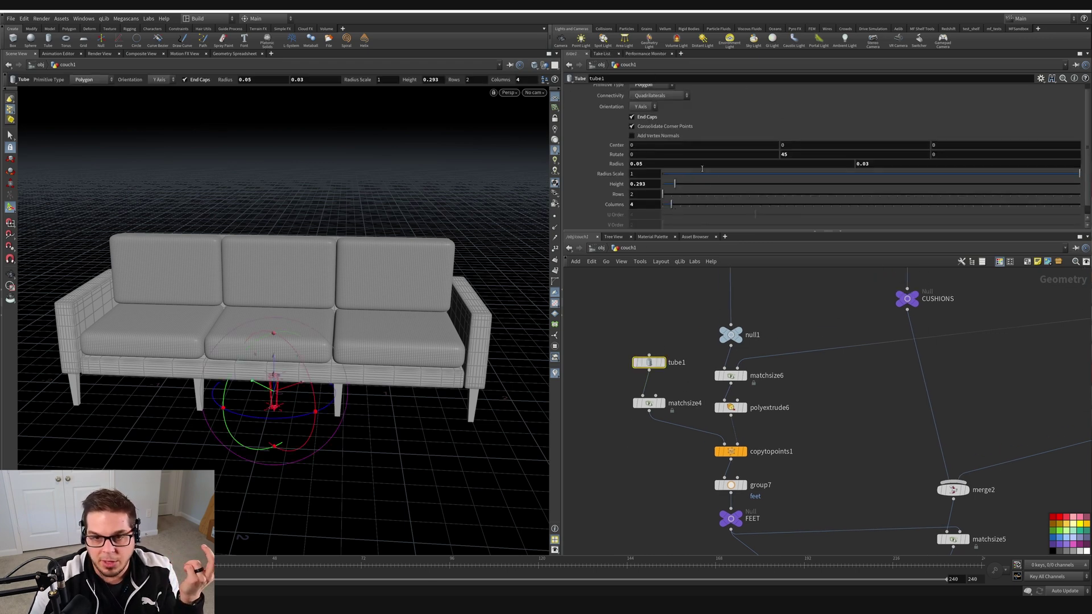
pyautogui.moveTo(674, 184); pyautogui.dragTo(669, 193)
pyautogui.press('space')
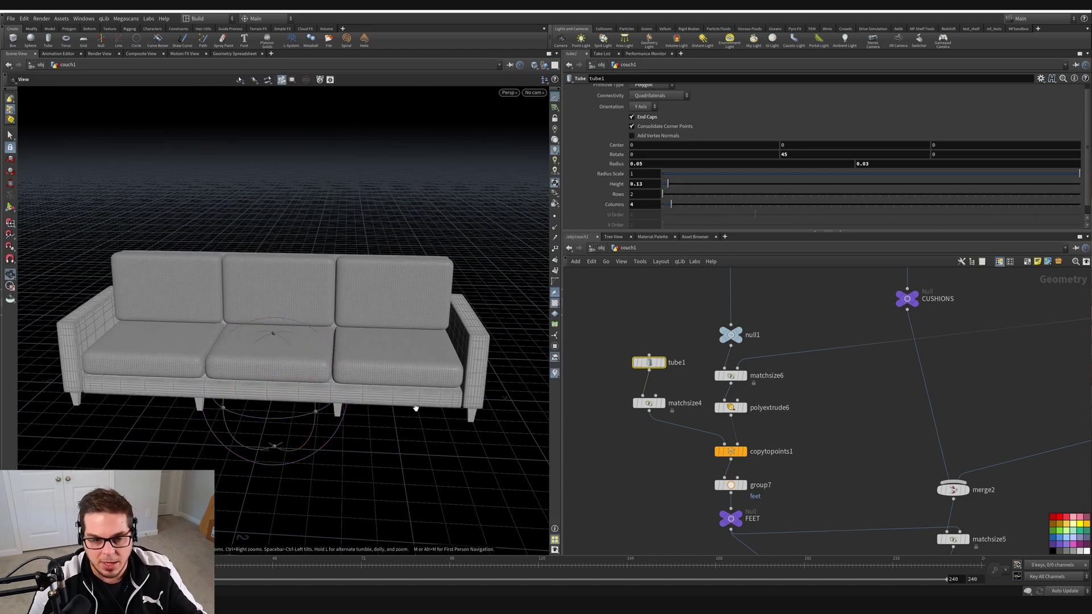
pyautogui.moveTo(415, 408); pyautogui.dragTo(408, 380)
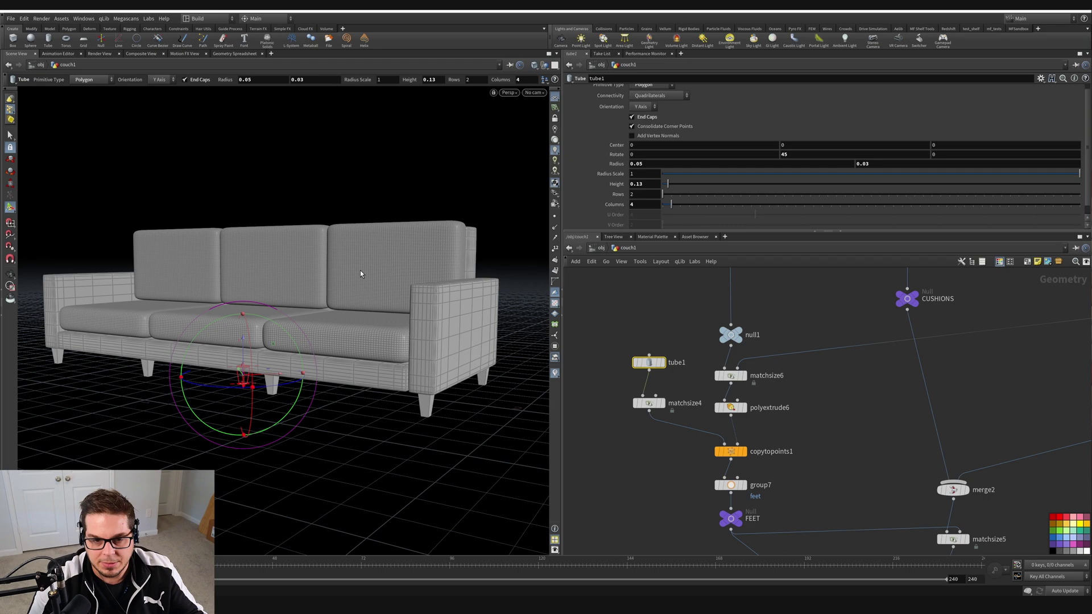
pyautogui.keyDown('alt'); pyautogui.moveTo(85, 293); pyautogui.dragTo(398, 284); pyautogui.keyUp('alt')
pyautogui.press('Return')
pyautogui.scroll(-5, 723, 365)
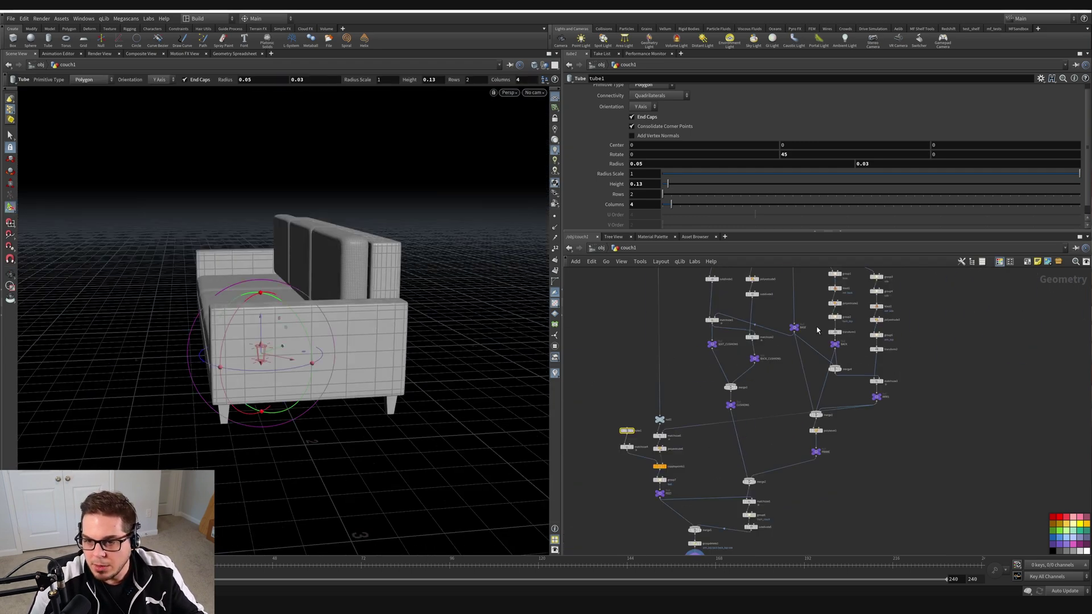
# Set the PolyExtrude distance of the couch back to 0.127 and check the whole couch from the front
pyautogui.scroll(6, 787, 364)
pyautogui.click(783, 455)
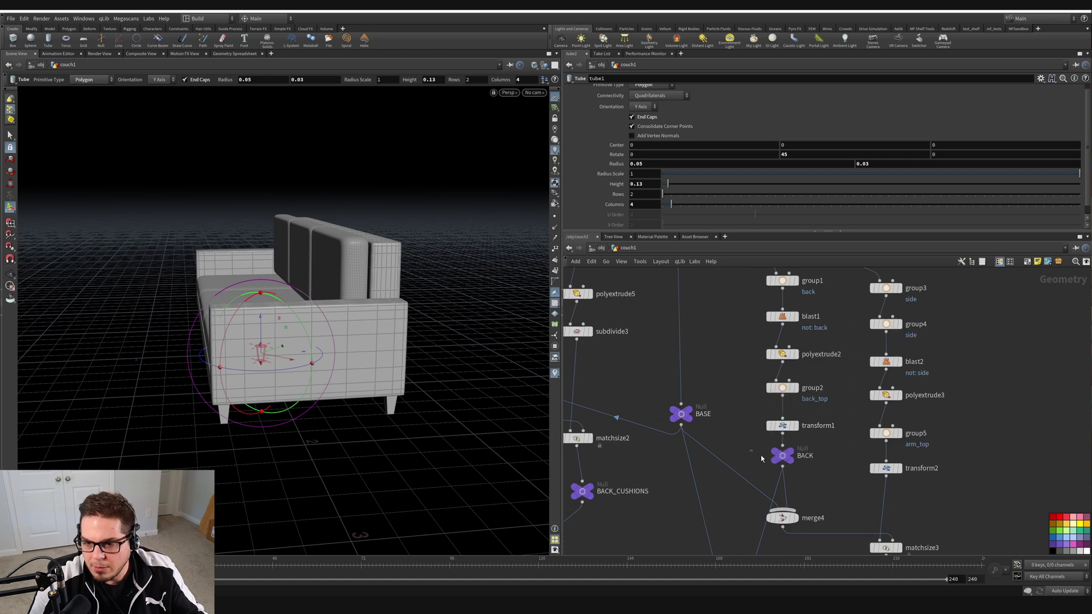
pyautogui.click(782, 354)
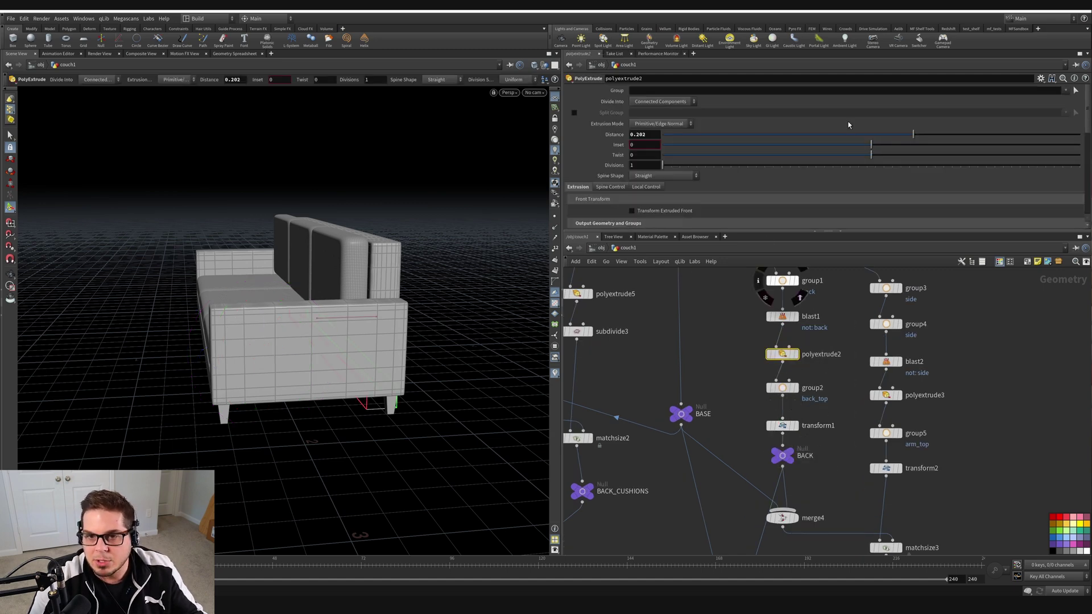
pyautogui.moveTo(914, 135)
pyautogui.mouseDown()
pyautogui.moveTo(889, 138)
pyautogui.moveTo(899, 139)
pyautogui.mouseUp()
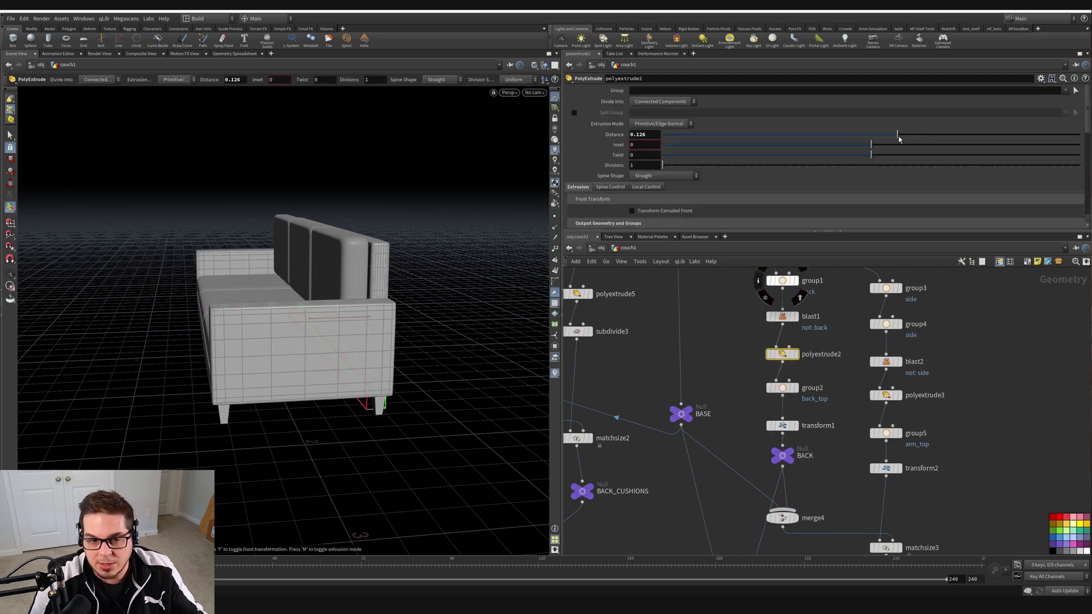
pyautogui.press('Escape')
pyautogui.moveTo(427, 215); pyautogui.dragTo(398, 330)
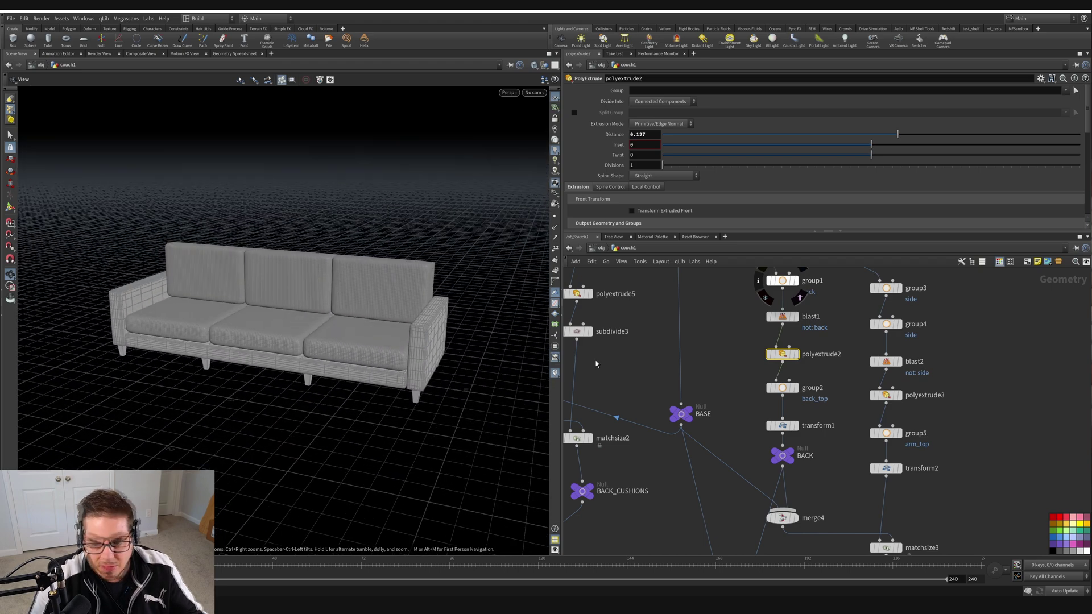
pyautogui.press('h')
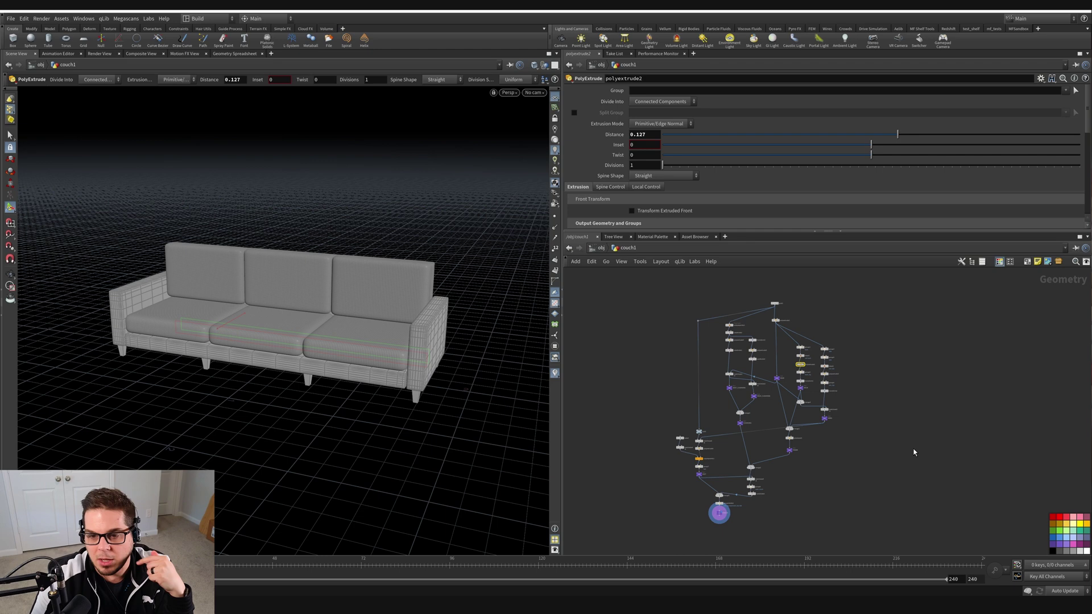
# Go inside the Match Size node that positions the seat cushions and examine its internal node network
pyautogui.moveTo(802, 356)
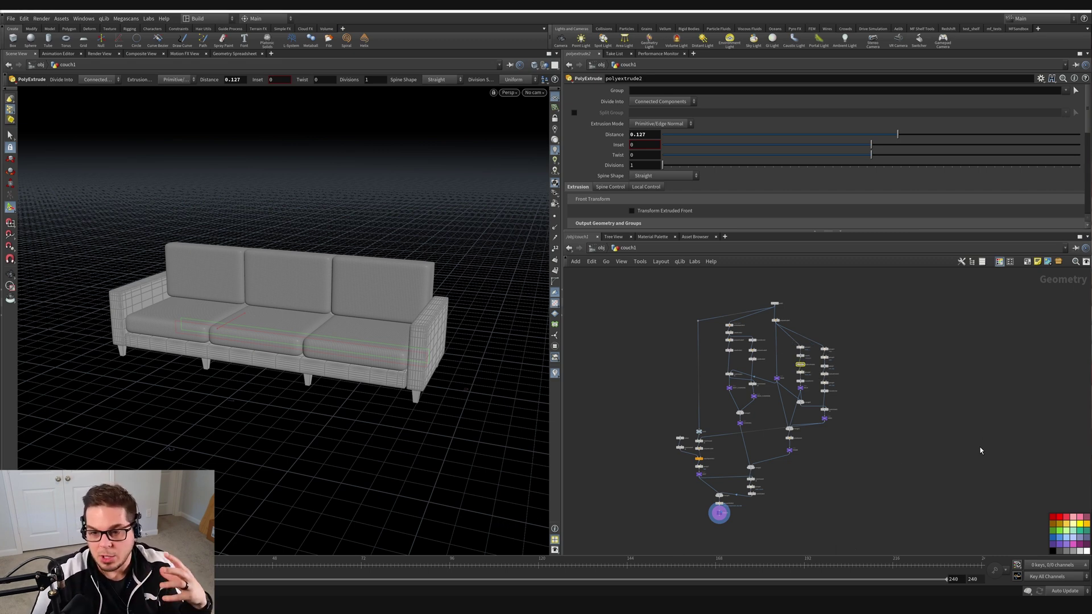
pyautogui.scroll(10, 792, 367)
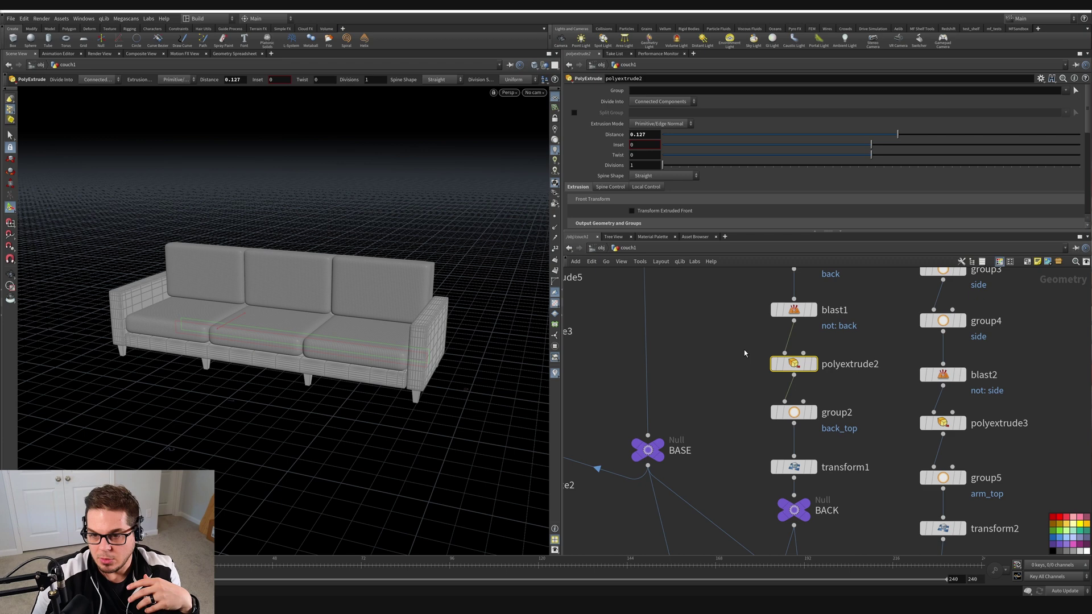
pyautogui.moveTo(724, 449); pyautogui.dragTo(816, 426, button='middle')
pyautogui.scroll(-5, 911, 360)
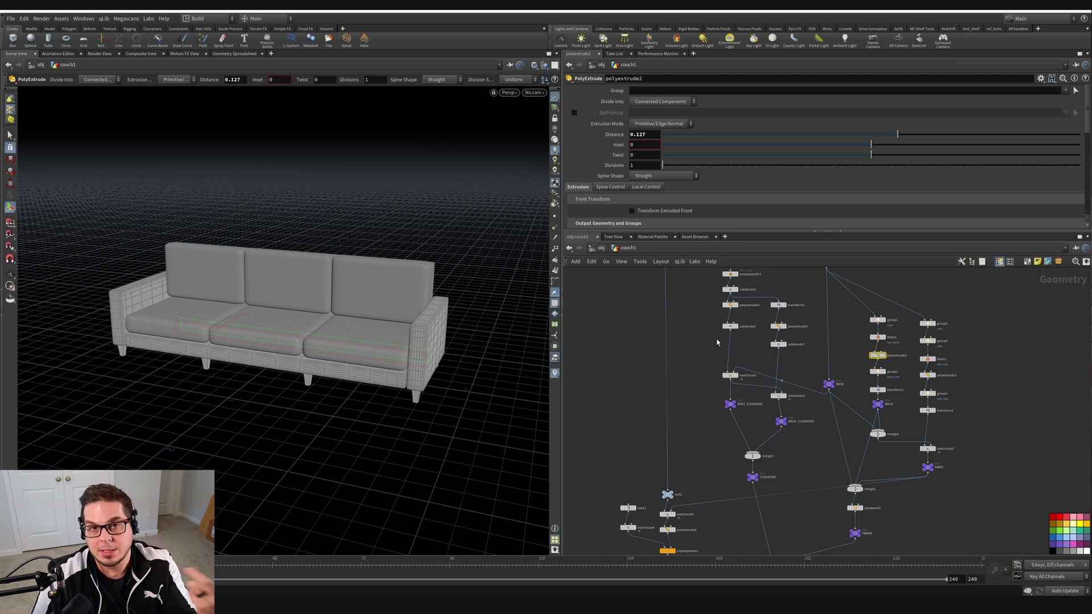
pyautogui.scroll(7, 728, 373)
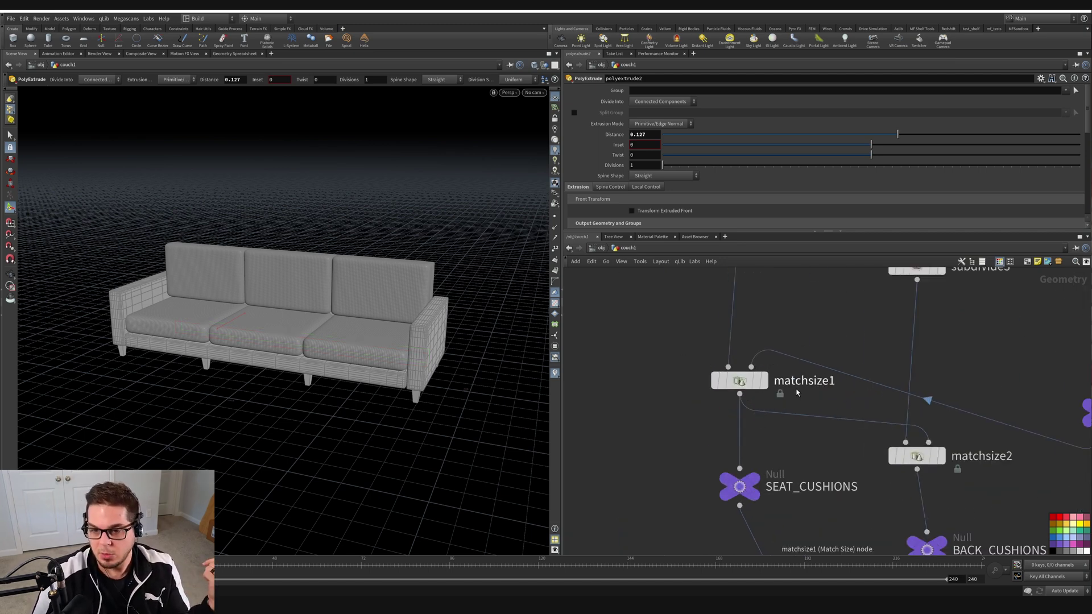
pyautogui.doubleClick(739, 382)
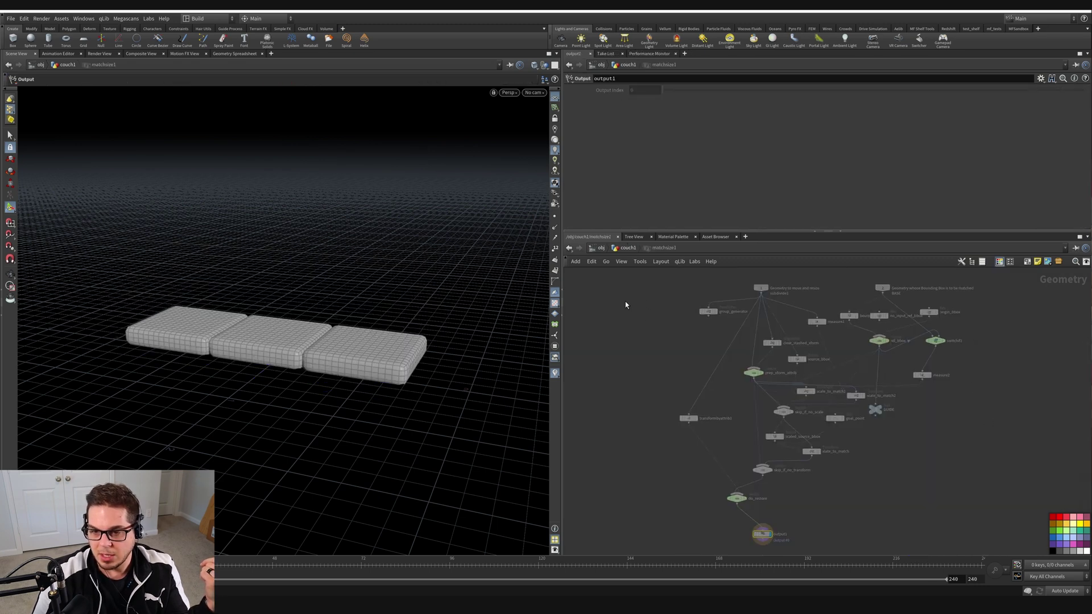
pyautogui.moveTo(625, 305); pyautogui.dragTo(1016, 454)
pyautogui.scroll(5, 885, 435)
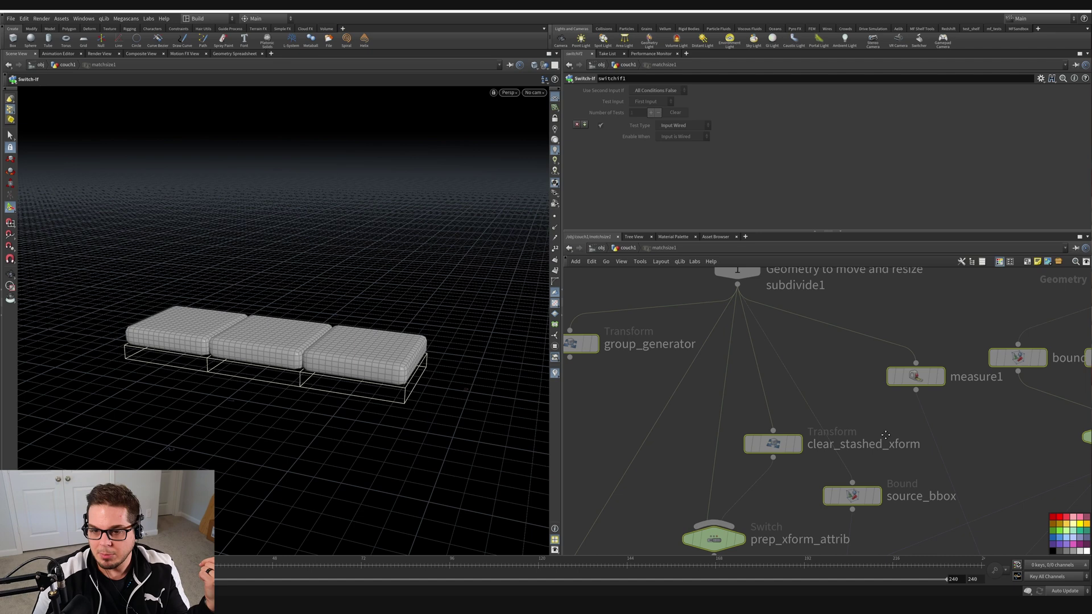
pyautogui.scroll(-5, 886, 435)
pyautogui.moveTo(774, 343); pyautogui.dragTo(754, 396, button='middle')
pyautogui.click(831, 332)
pyautogui.moveTo(851, 351)
pyautogui.mouseDown(button='middle')
pyautogui.moveTo(877, 330)
pyautogui.moveTo(855, 343)
pyautogui.moveTo(851, 331)
pyautogui.mouseUp(button='middle')
pyautogui.scroll(-3, 876, 331)
pyautogui.click(948, 460)
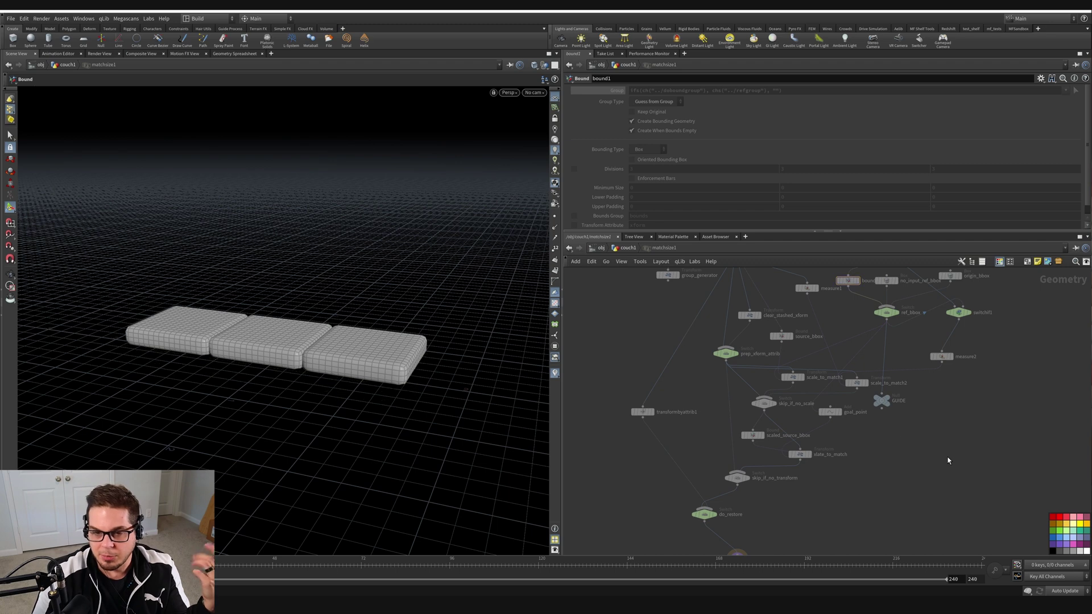
# Return to the couch network and examine the seat cushions' Match Size parameters in an enlarged parameter area
pyautogui.press('u')
pyautogui.scroll(-3, 785, 460)
pyautogui.moveTo(702, 396); pyautogui.dragTo(791, 447)
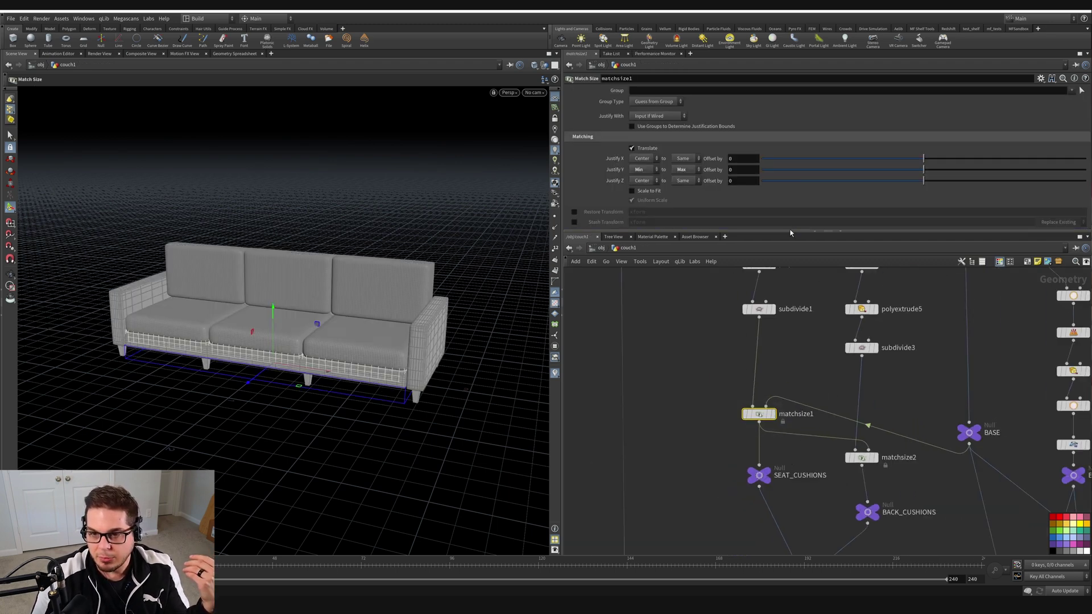
pyautogui.moveTo(790, 233); pyautogui.dragTo(789, 322)
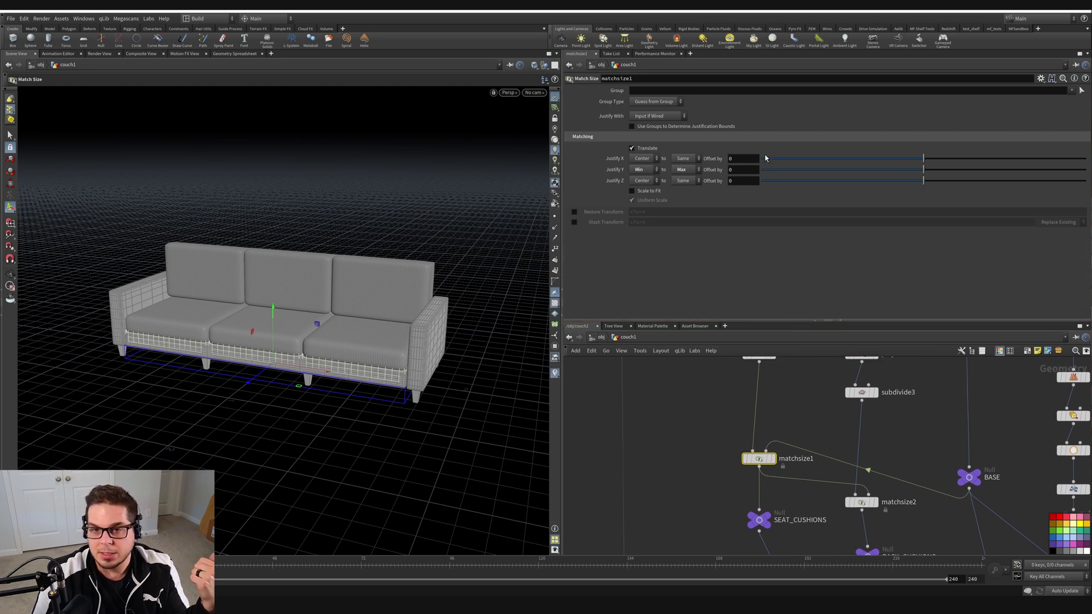
# Compare the internal network of the seat cushions' Match Size node with the parameters it exposes at couch level
pyautogui.doubleClick(761, 458)
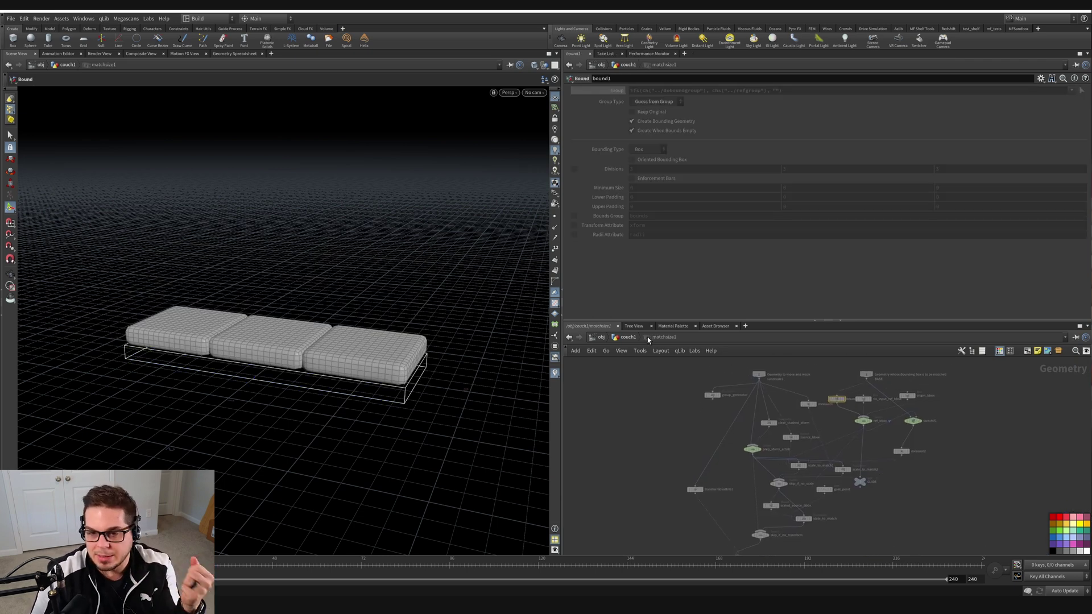
pyautogui.click(626, 338)
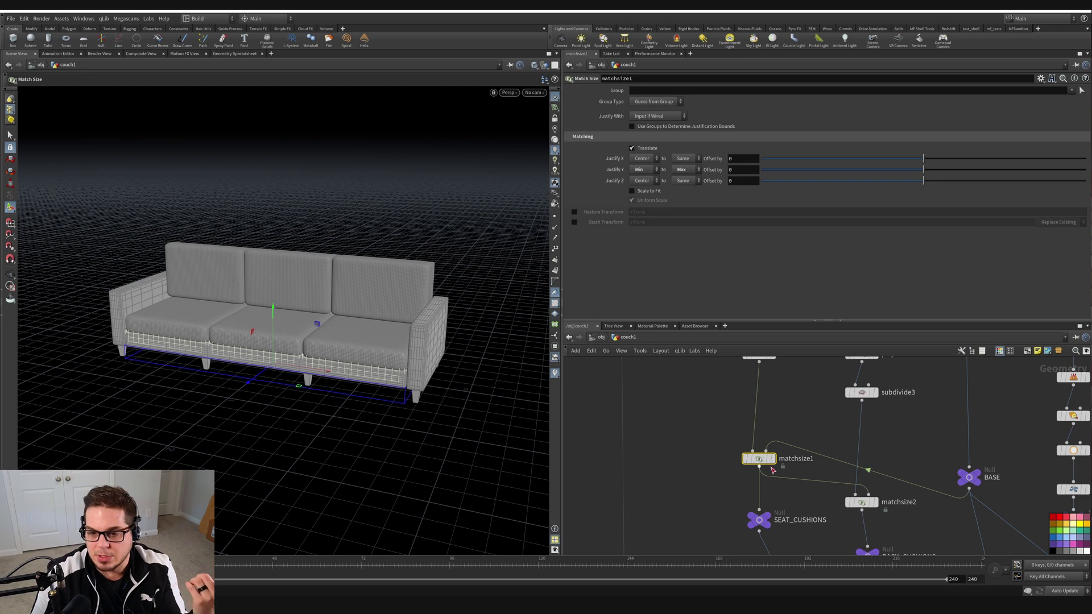
pyautogui.doubleClick(760, 458)
pyautogui.click(628, 337)
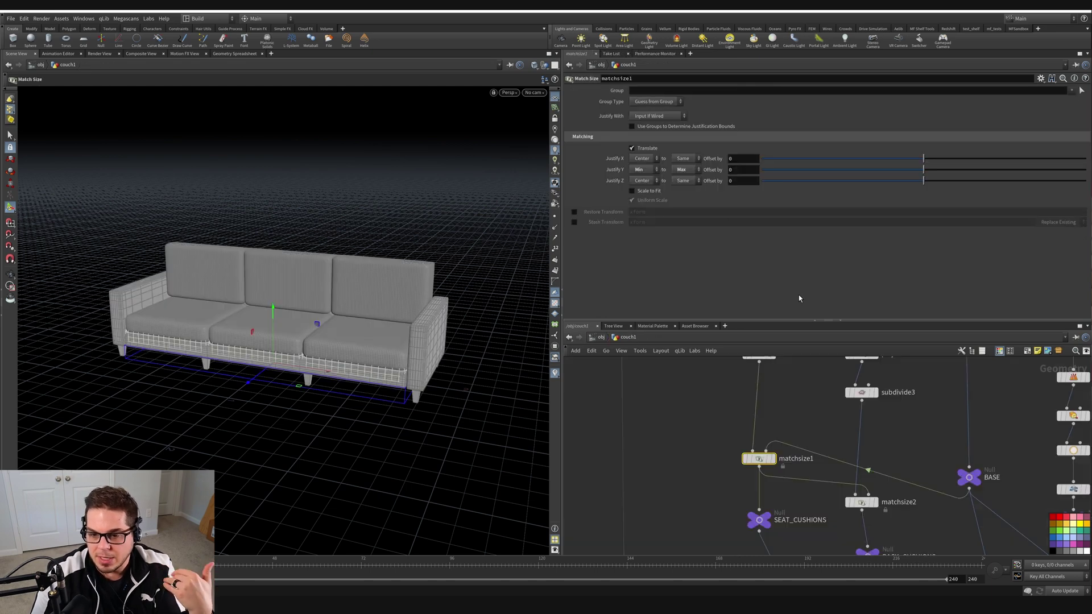
pyautogui.scroll(1, 763, 455)
pyautogui.moveTo(759, 459); pyautogui.dragTo(761, 426, button='middle')
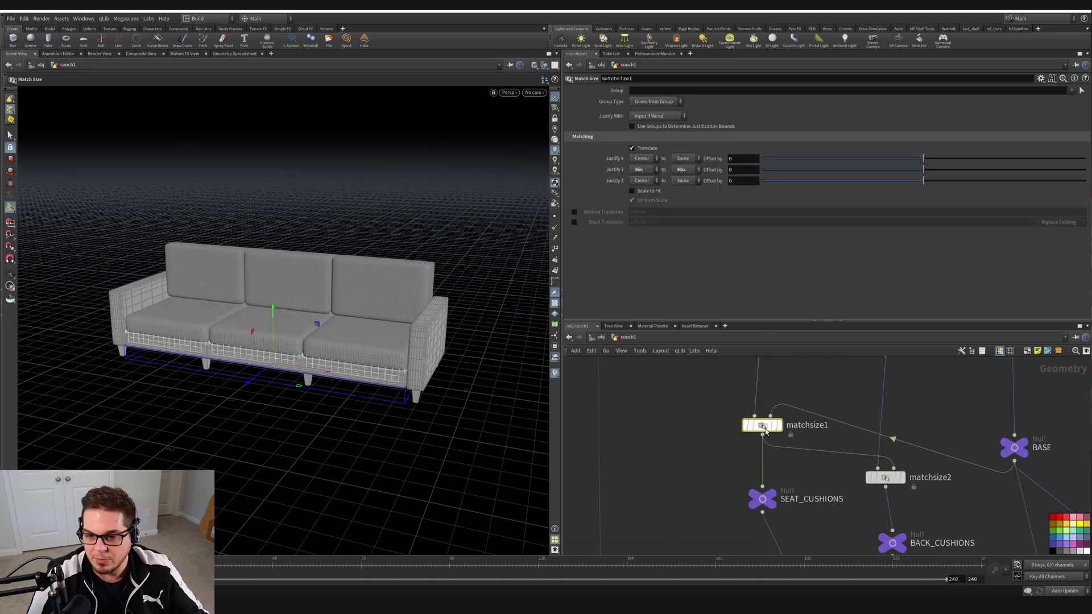
pyautogui.doubleClick(759, 427)
pyautogui.scroll(-4, 913, 397)
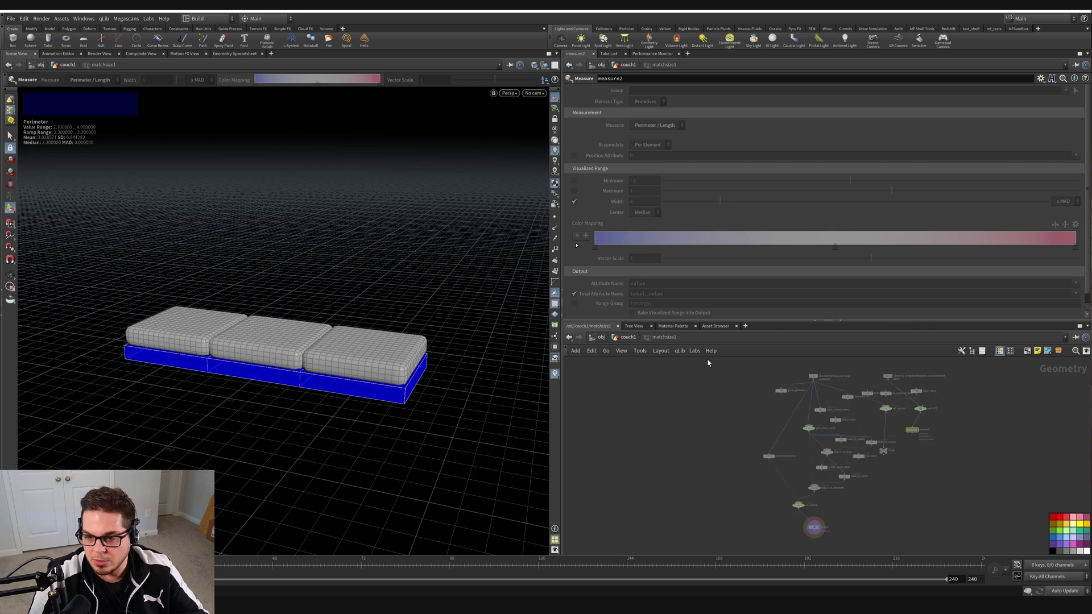
pyautogui.click(628, 336)
# Review the complete couch node network from its starting node to the output, giving the network view more room
pyautogui.scroll(-4, 835, 480)
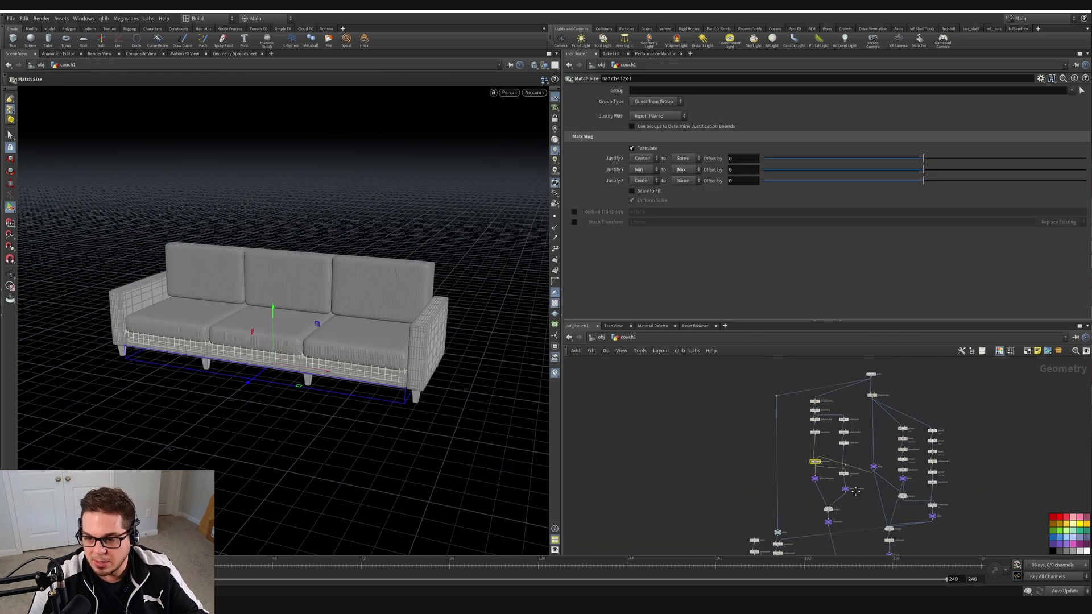
pyautogui.scroll(5, 847, 487)
pyautogui.scroll(-3, 810, 460)
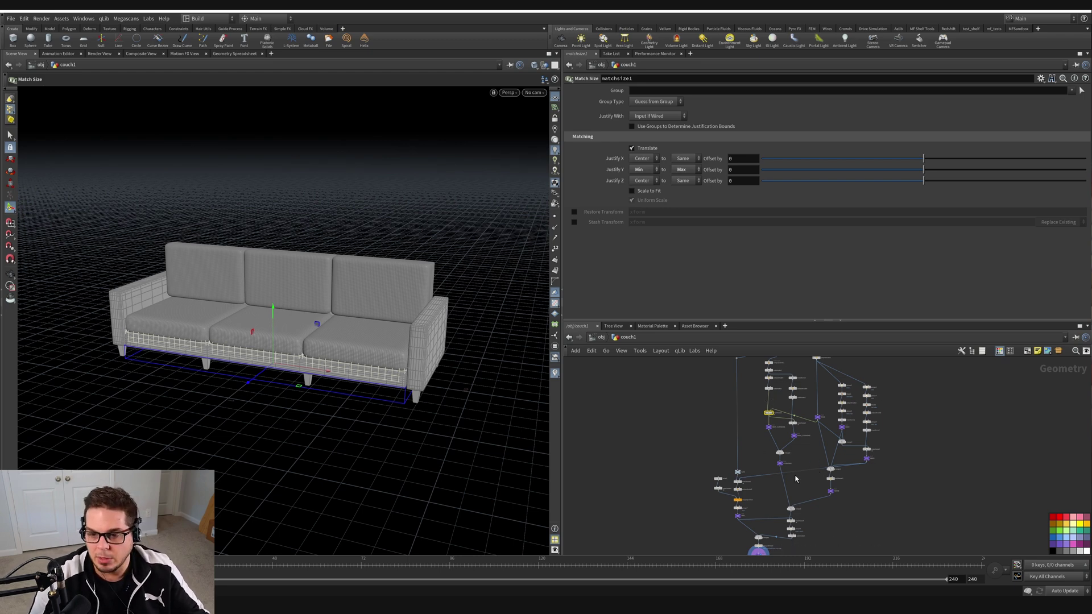
pyautogui.moveTo(790, 321); pyautogui.dragTo(793, 259)
pyautogui.moveTo(938, 355); pyautogui.dragTo(946, 360, button='middle')
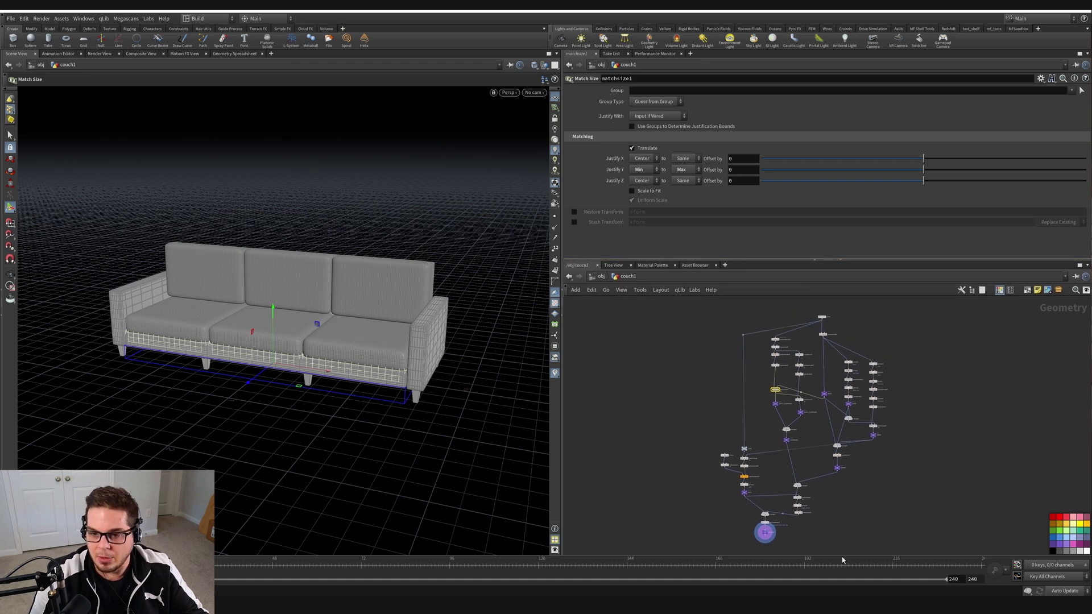